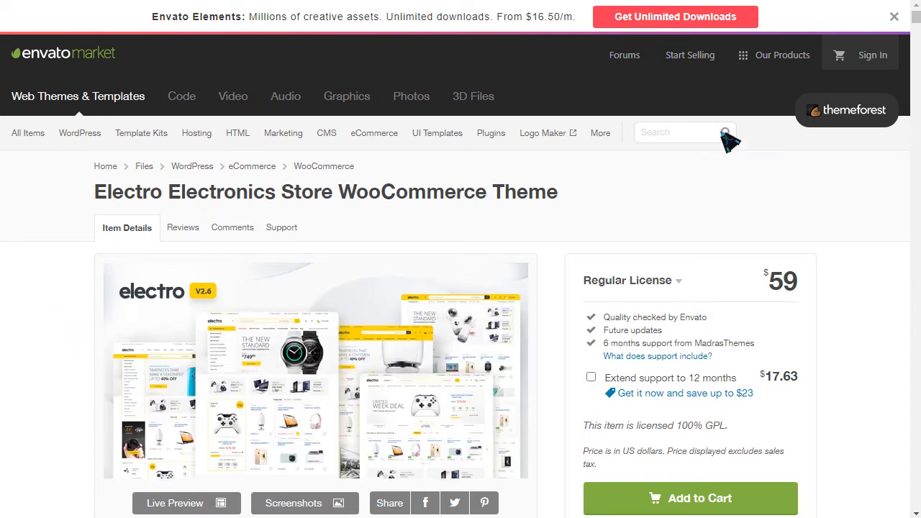
Step: Dismiss the promotional banner and examine the Electro WooCommerce theme's regular license price and purchase options
left_click(892, 17)
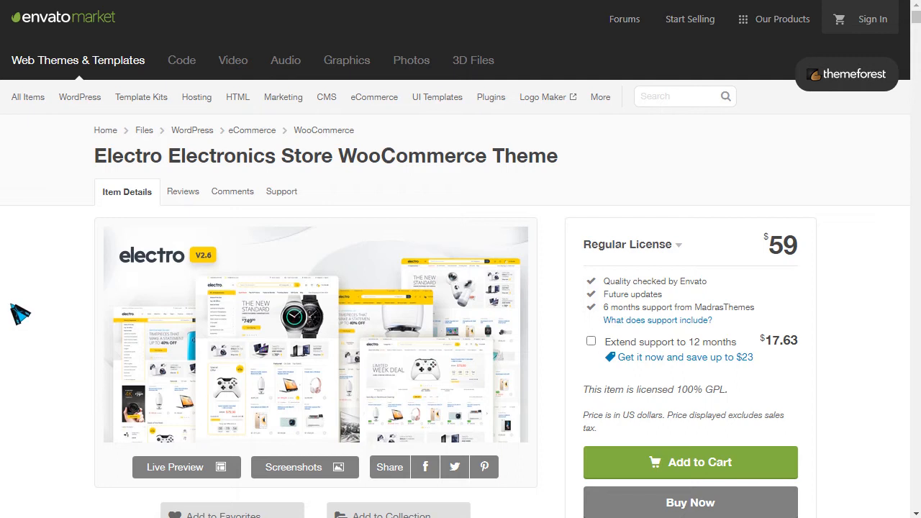
double_click(780, 255)
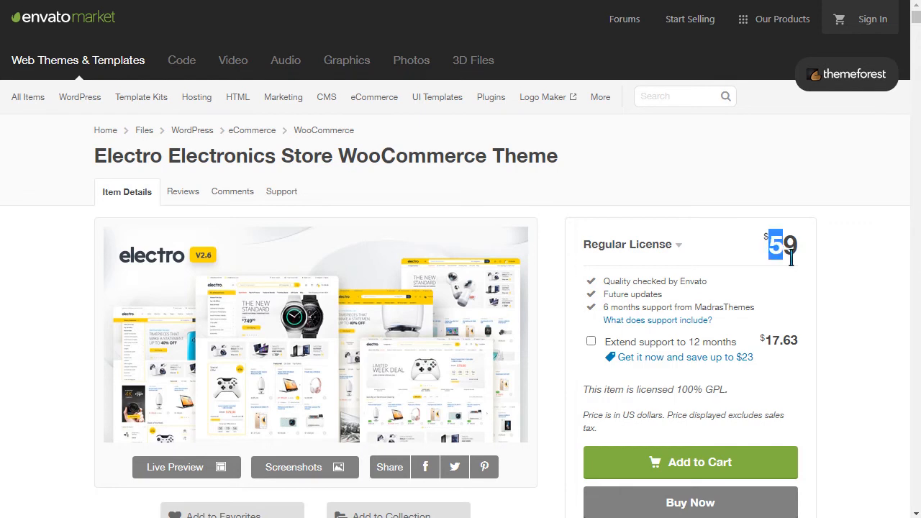
scroll(809, 258, "down", 5)
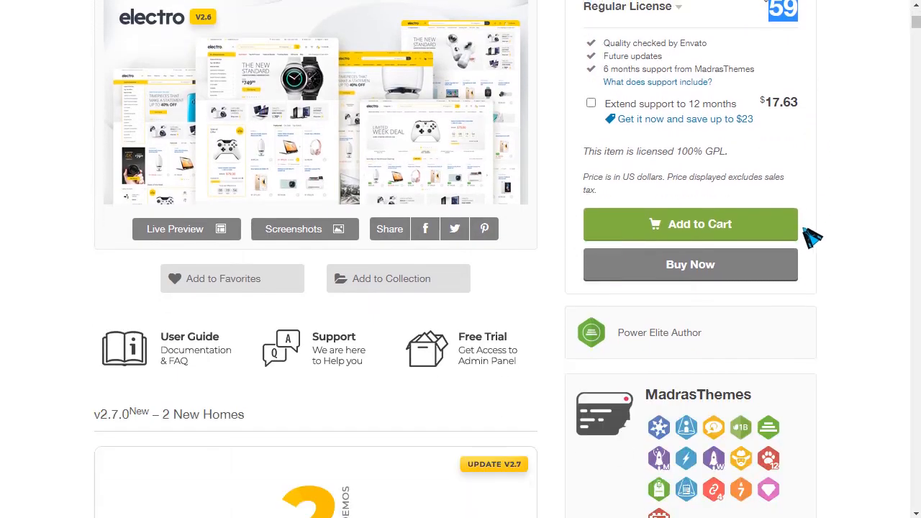
scroll(100, 254, "down", 2)
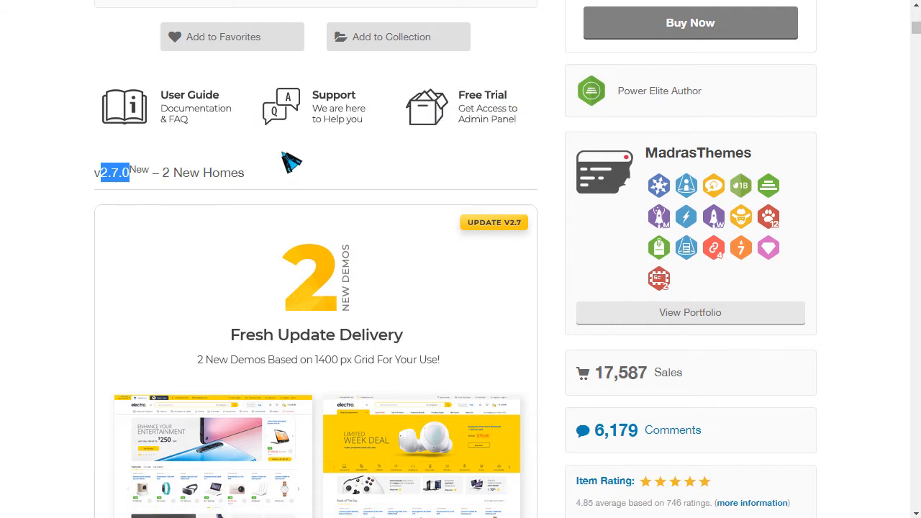
Step: Examine the Electro theme's v2.7.0 demos, its item details and the listed software compatibility
scroll(437, 241, "down", 3)
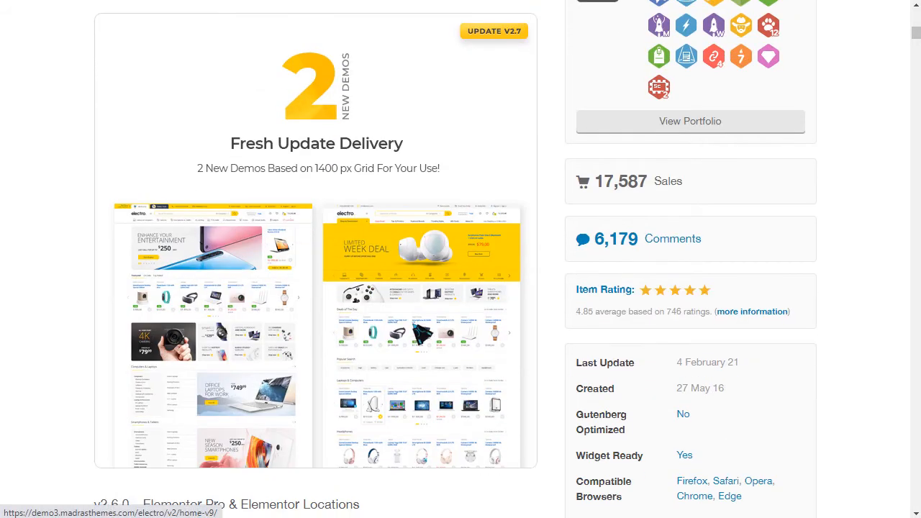
scroll(364, 344, "down", 2)
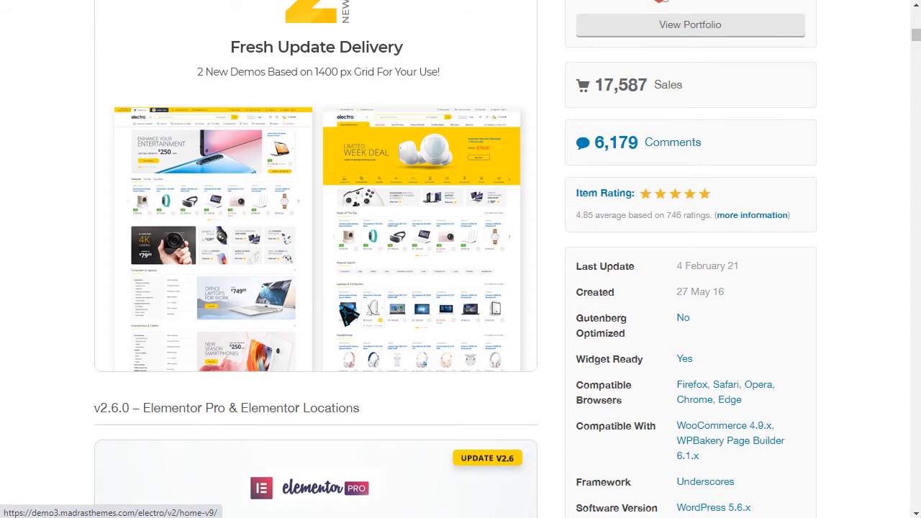
scroll(424, 216, "down", 1)
scroll(422, 233, "down", 1)
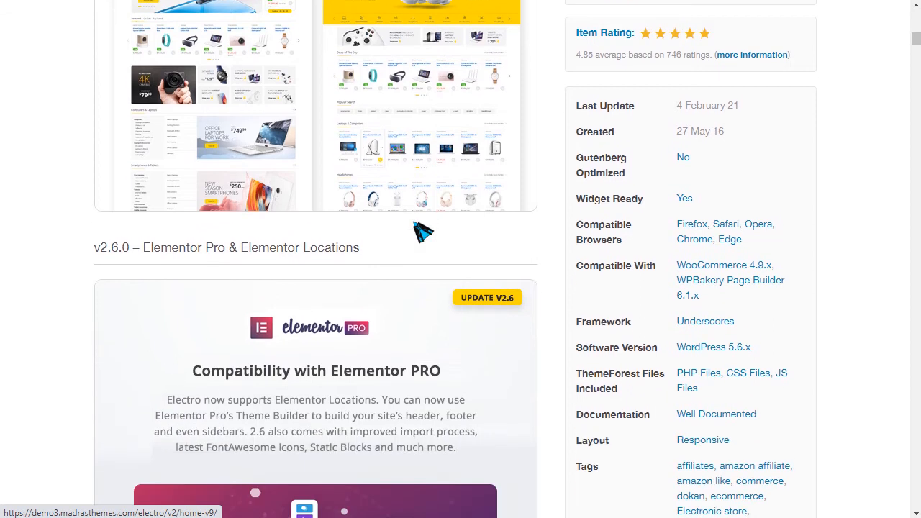
scroll(813, 195, "down", 1)
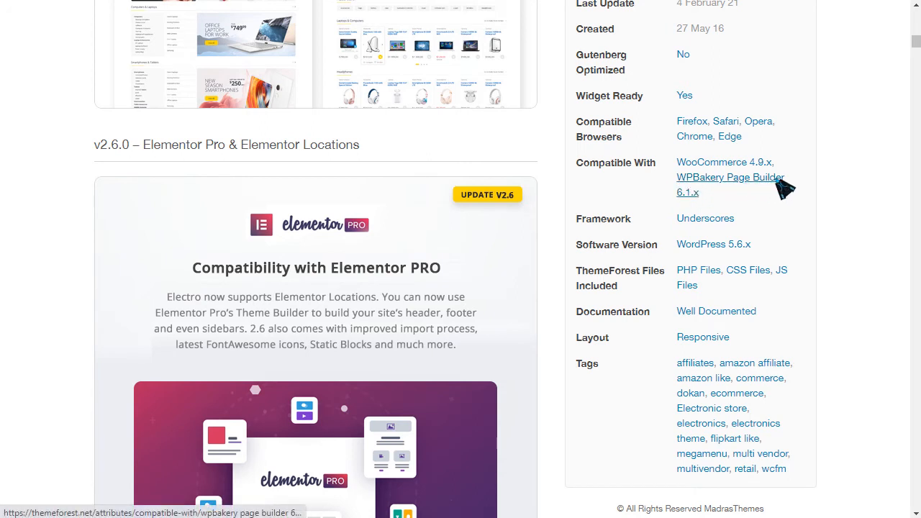
scroll(651, 227, "down", 2)
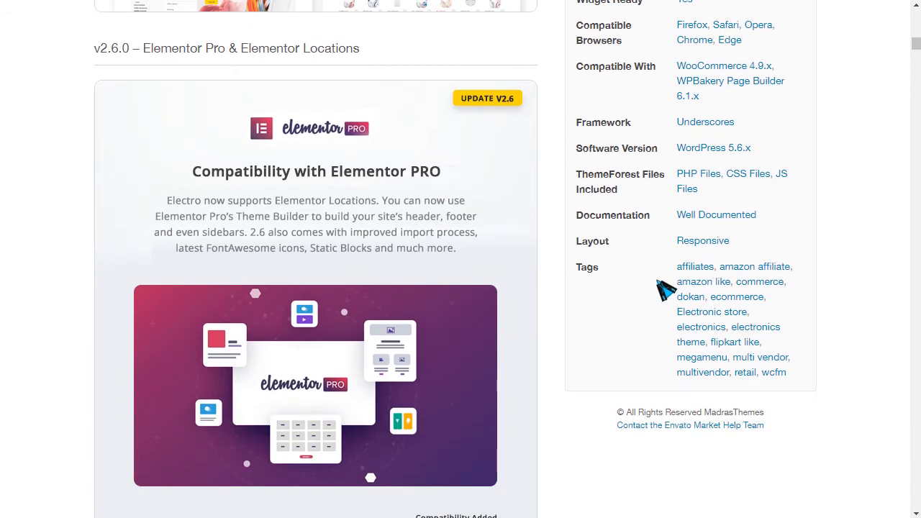
scroll(665, 290, "up", 2)
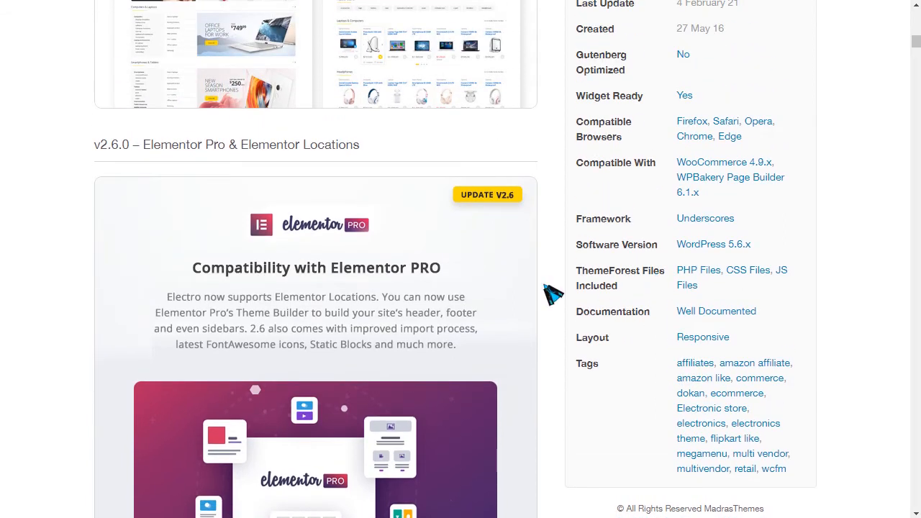
scroll(302, 221, "down", 2)
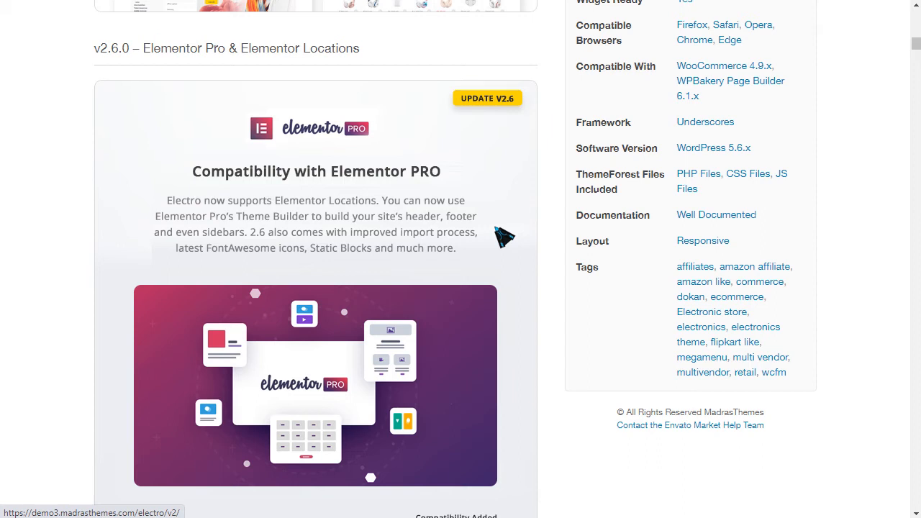
Step: Look through the v2.6.0 and v2.5.5 update notes and return to the upper part of the theme page
scroll(494, 258, "up", 2)
scroll(249, 286, "down", 1)
scroll(248, 286, "down", 6)
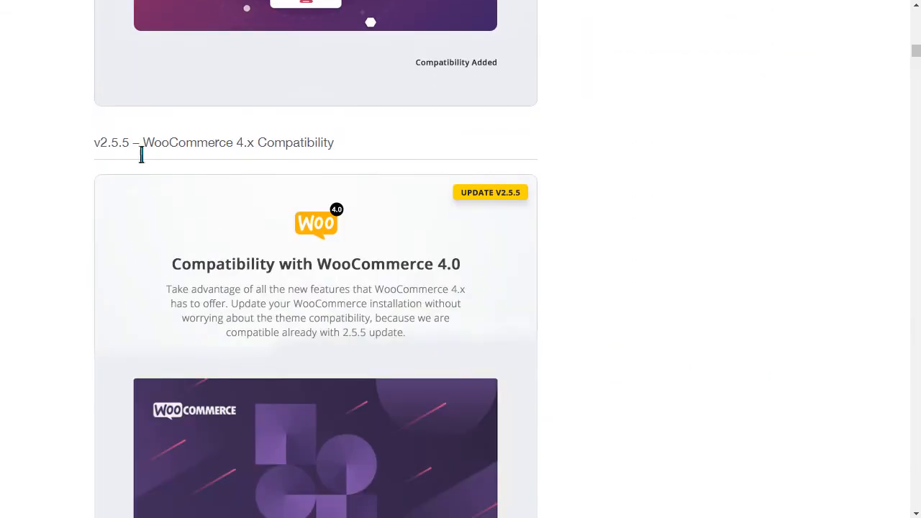
scroll(118, 173, "down", 3)
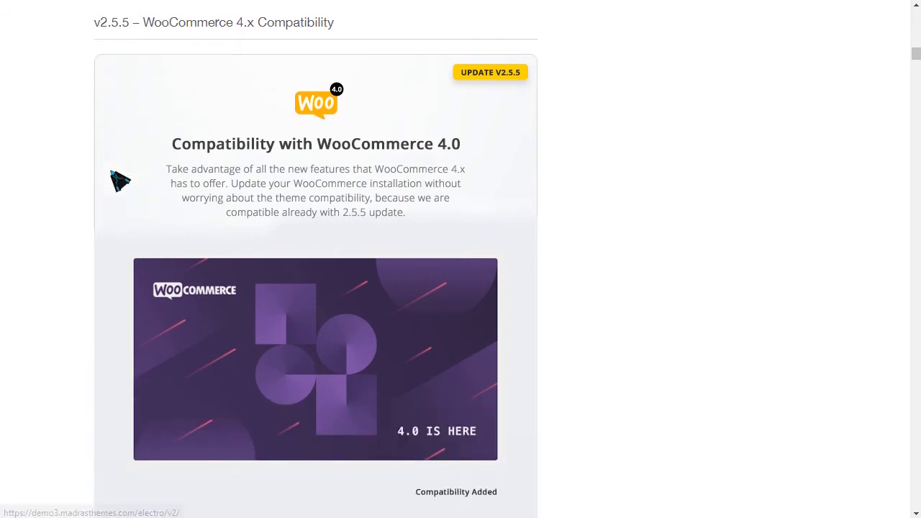
scroll(130, 333, "down", 2)
scroll(126, 336, "up", 8)
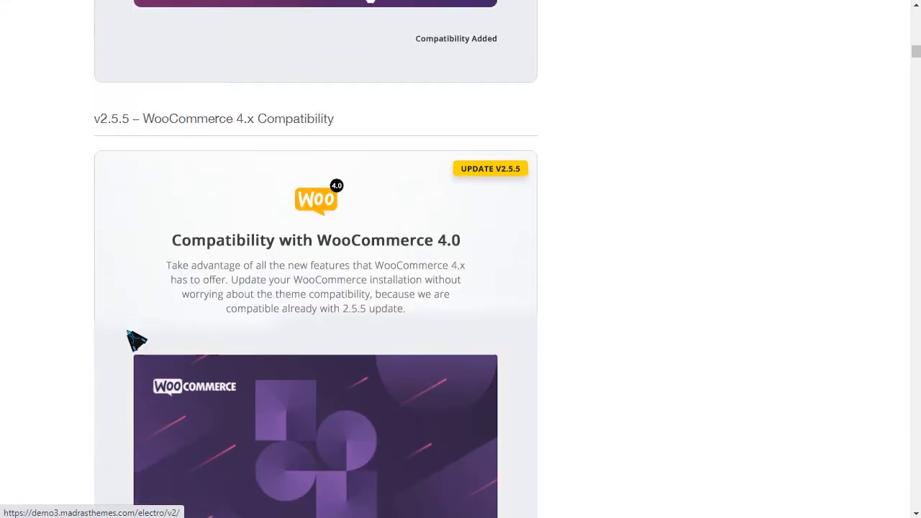
scroll(171, 329, "up", 10)
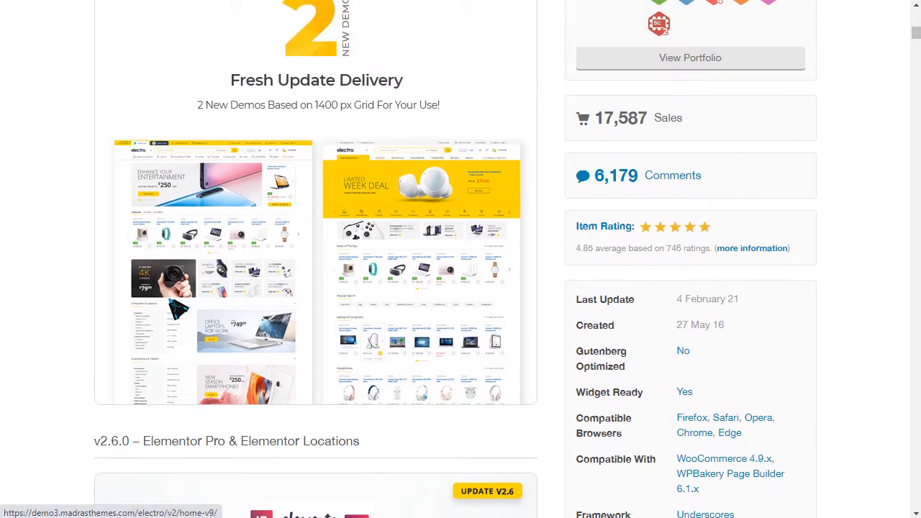
scroll(325, 210, "up", 1)
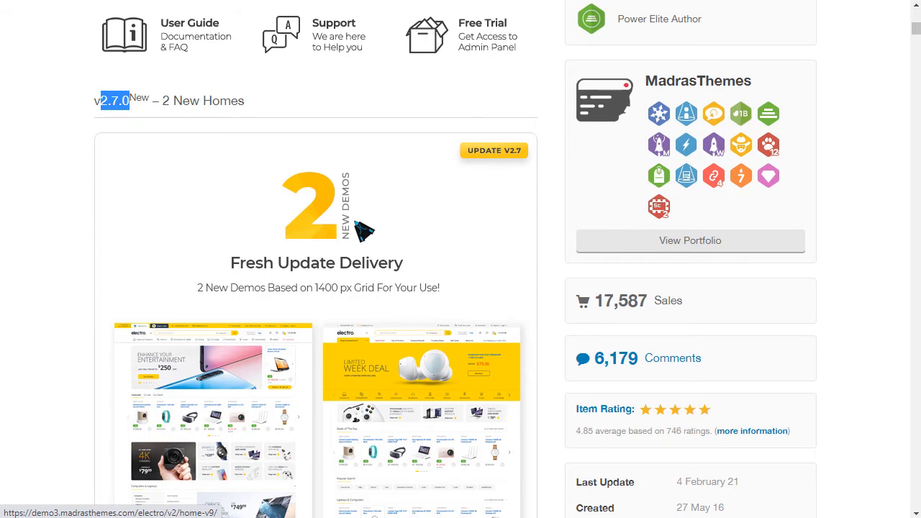
scroll(273, 269, "up", 6)
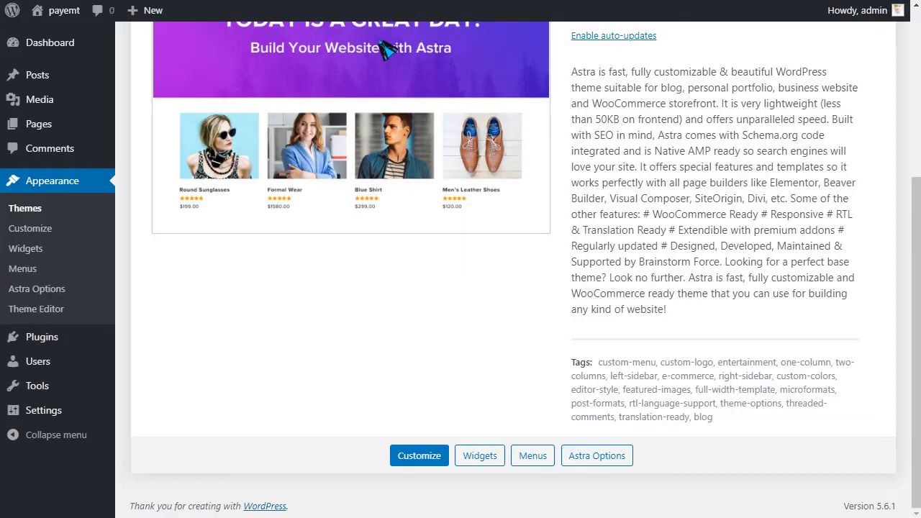
Step: Install and activate a new WordPress theme from the electro.zip file on the Desktop
scroll(246, 111, "up", 4)
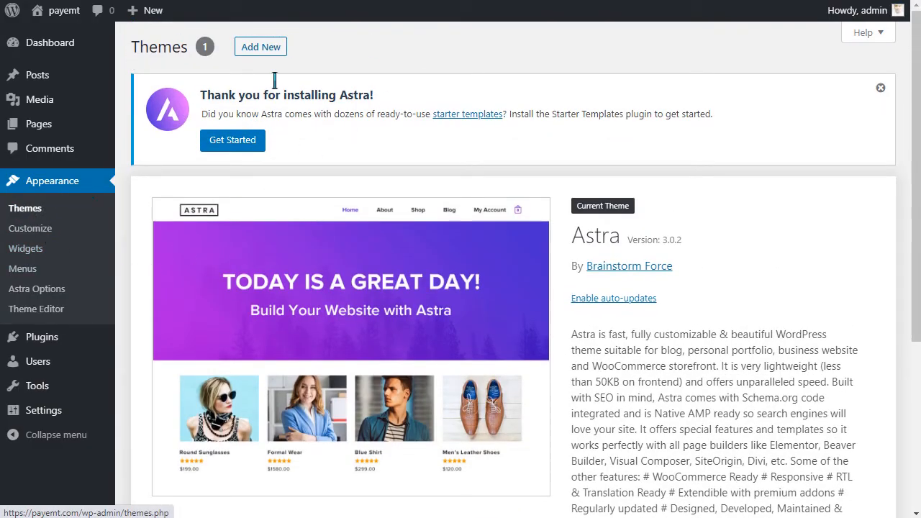
left_click(281, 54)
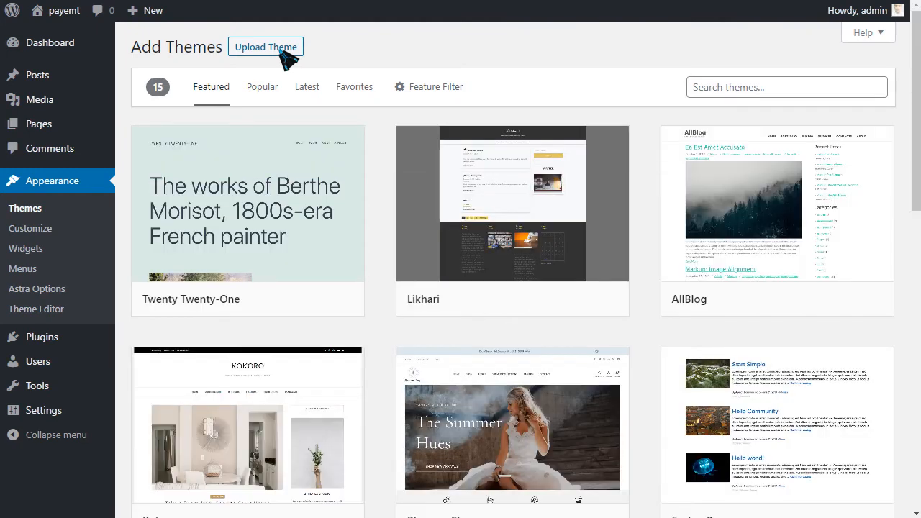
left_click(277, 54)
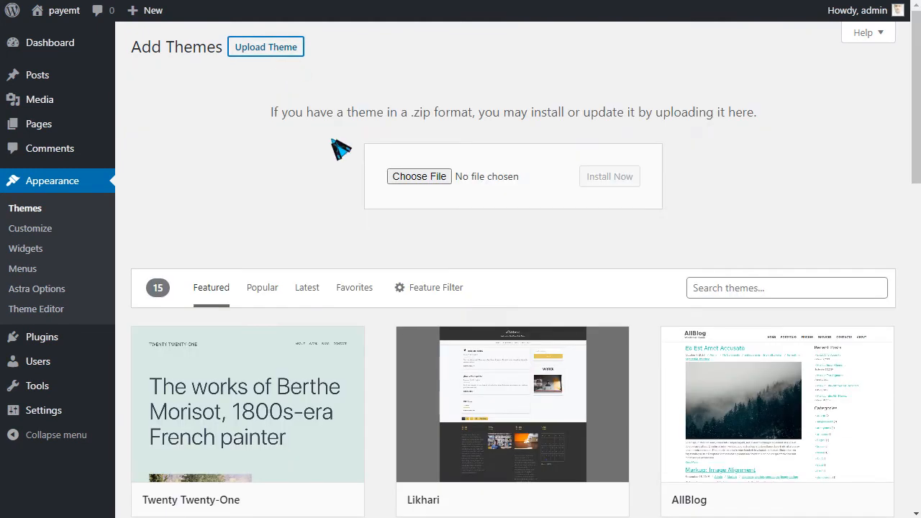
left_click(428, 179)
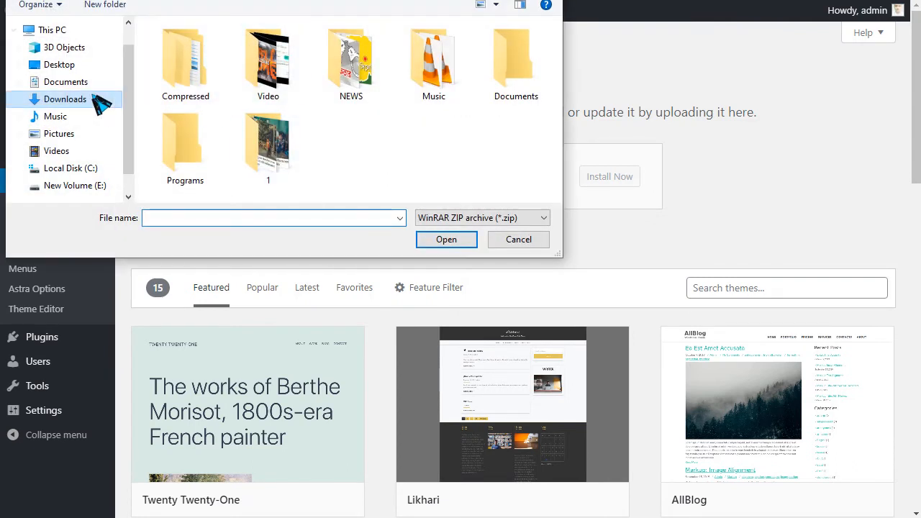
left_click(60, 65)
left_click(189, 78)
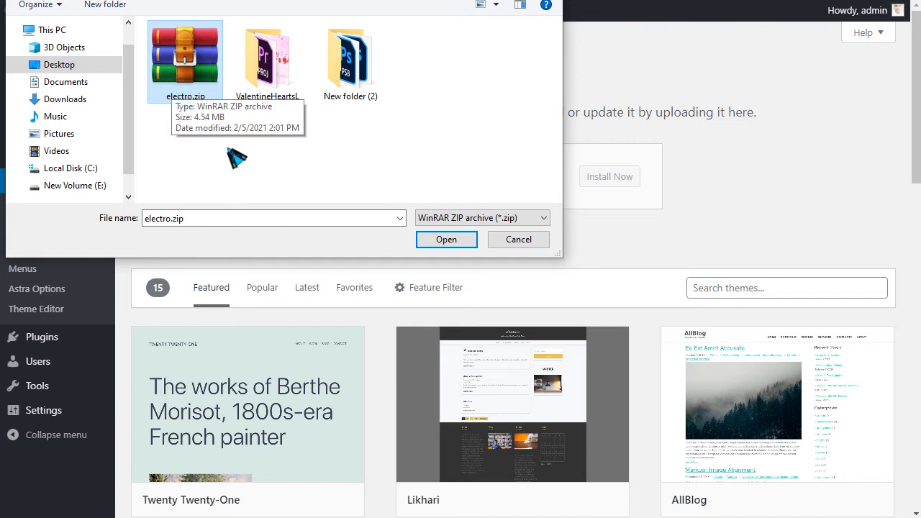
left_click(446, 240)
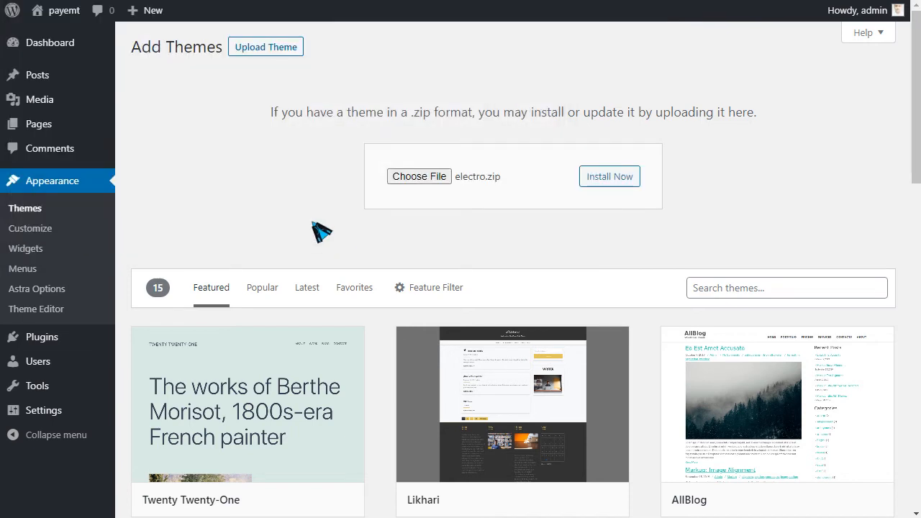
left_click(609, 181)
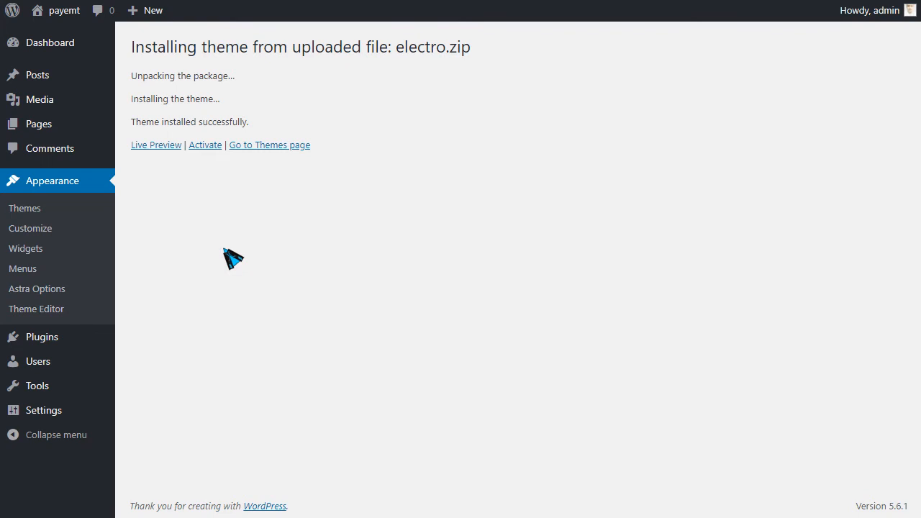
left_click(212, 148)
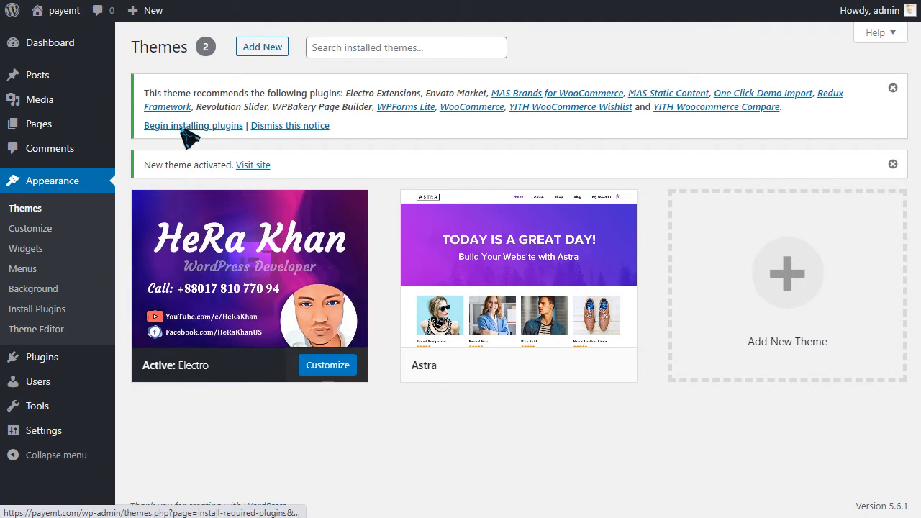
Step: Bulk-install all the plugins recommended by the Electro theme
left_click(36, 310)
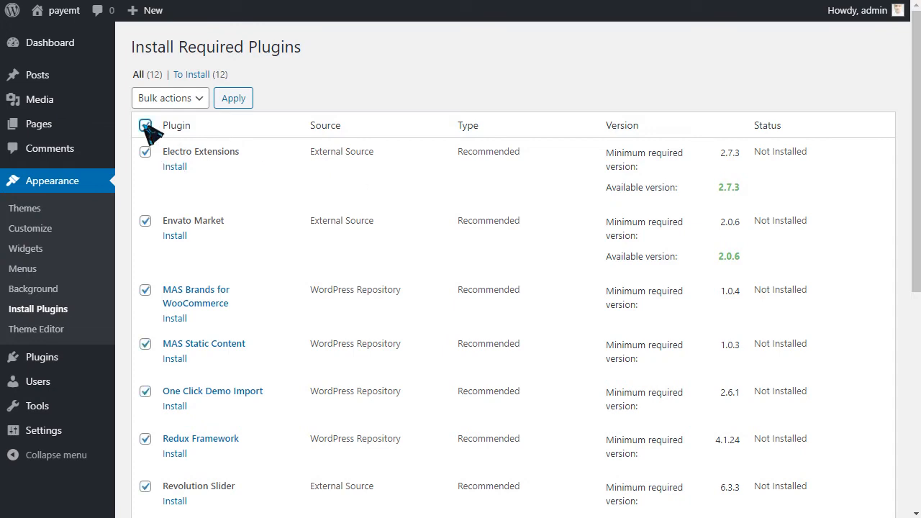
left_click(183, 101)
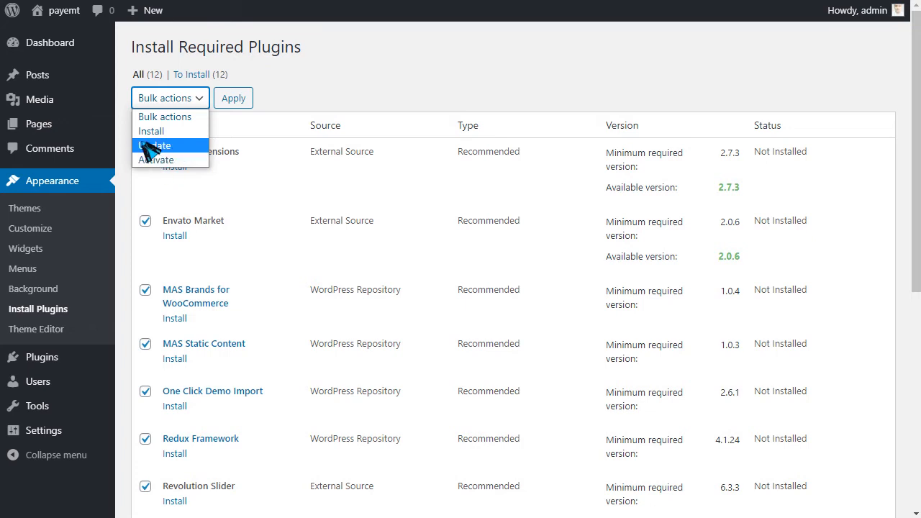
left_click(151, 132)
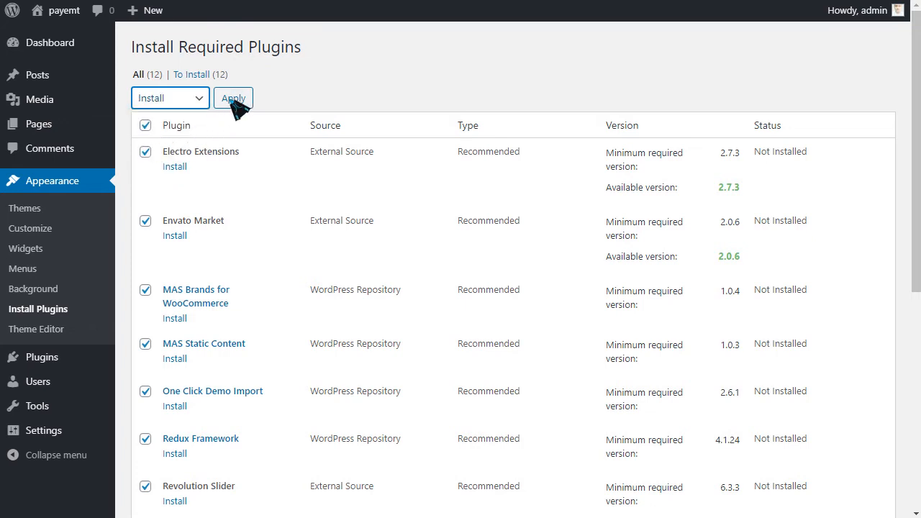
left_click(232, 100)
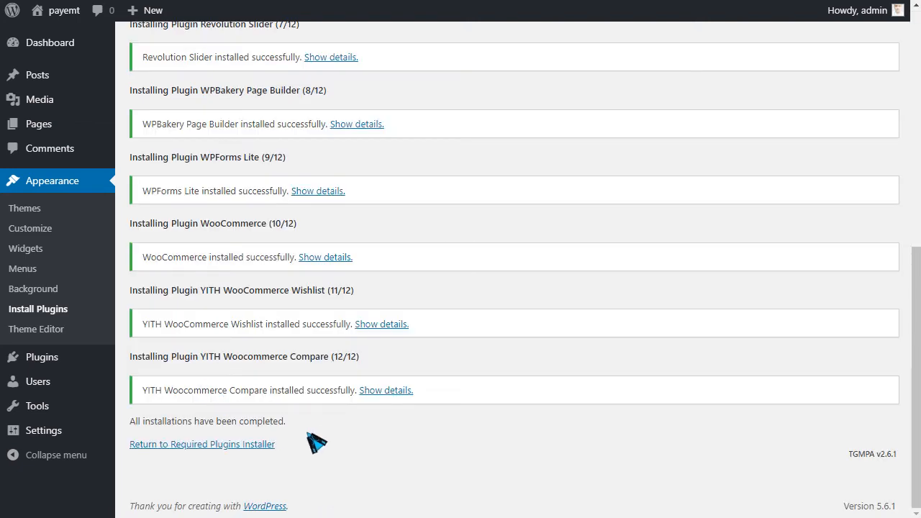
Step: Return to the required plugins installer and bulk-activate all the installed plugins
left_click(213, 445)
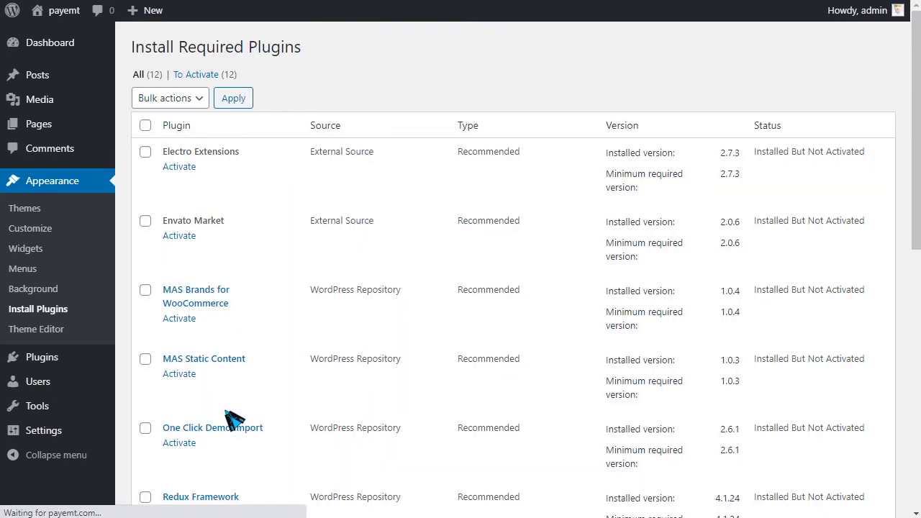
left_click(146, 127)
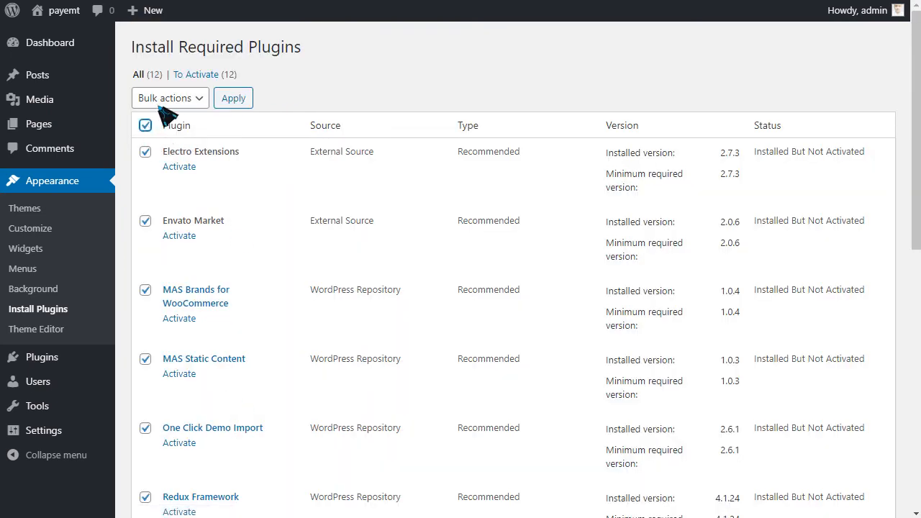
left_click(165, 100)
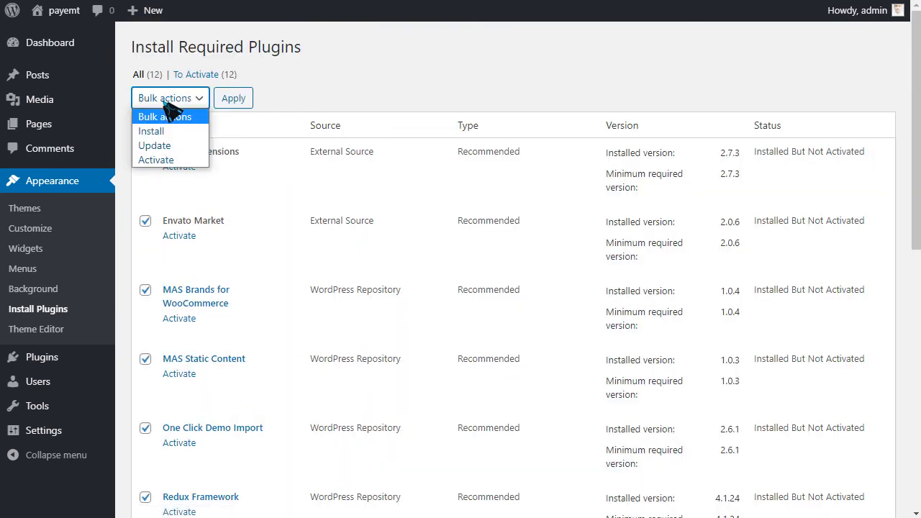
left_click(158, 161)
left_click(243, 98)
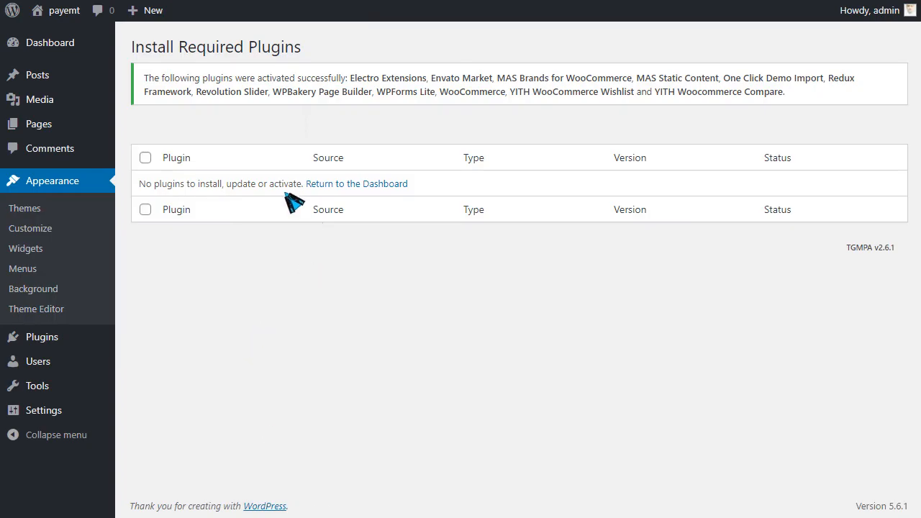
Step: Return to the dashboard and look over the WPForms welcome page and the admin menu entries
left_click(367, 187)
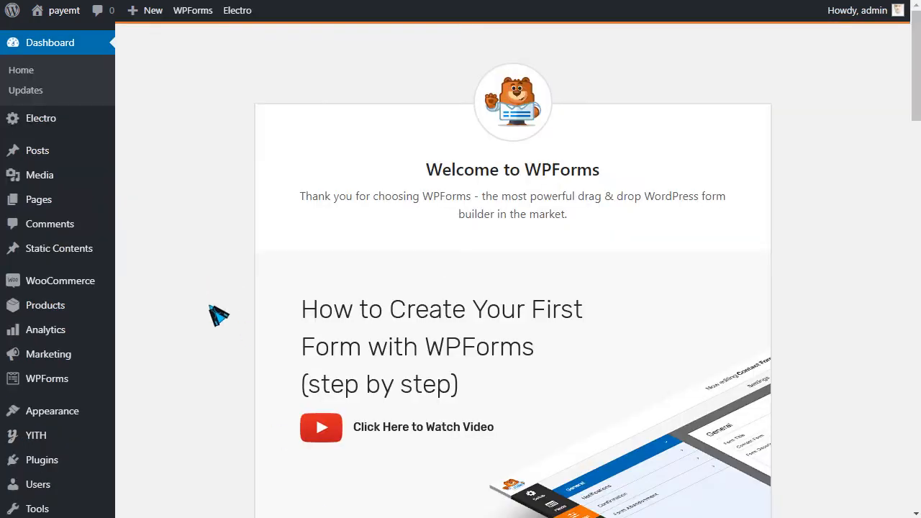
scroll(219, 309, "down", 2)
scroll(226, 307, "down", 1)
scroll(235, 310, "down", 5)
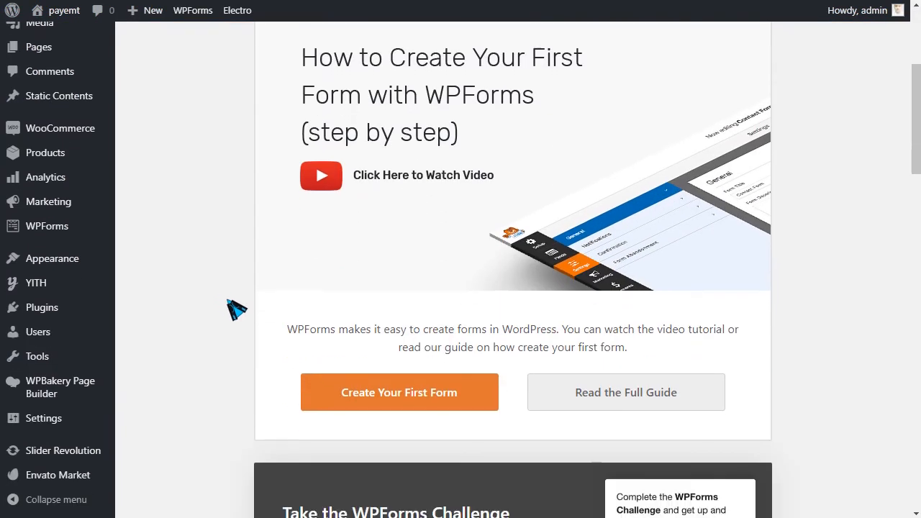
Step: Open the theme's Import Demo Data page and import the Electro demo content with the one-click importer
scroll(237, 314, "down", 1)
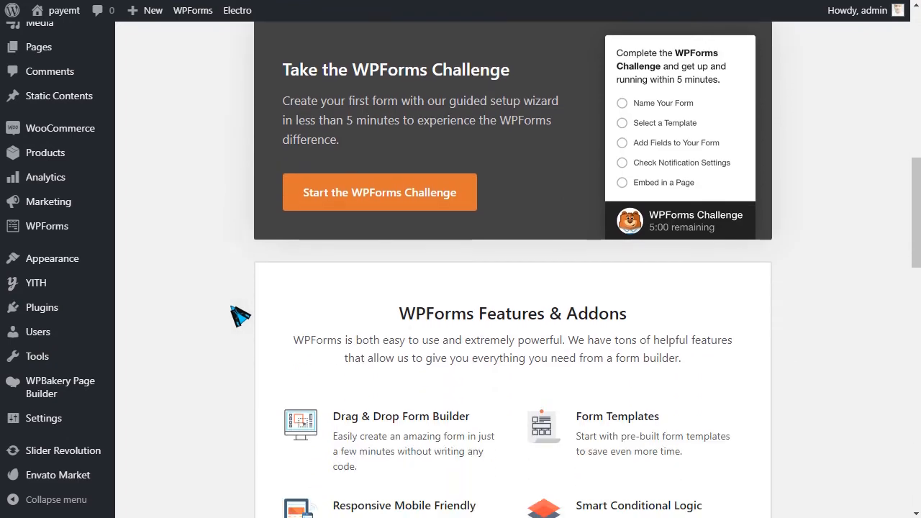
scroll(237, 314, "up", 1)
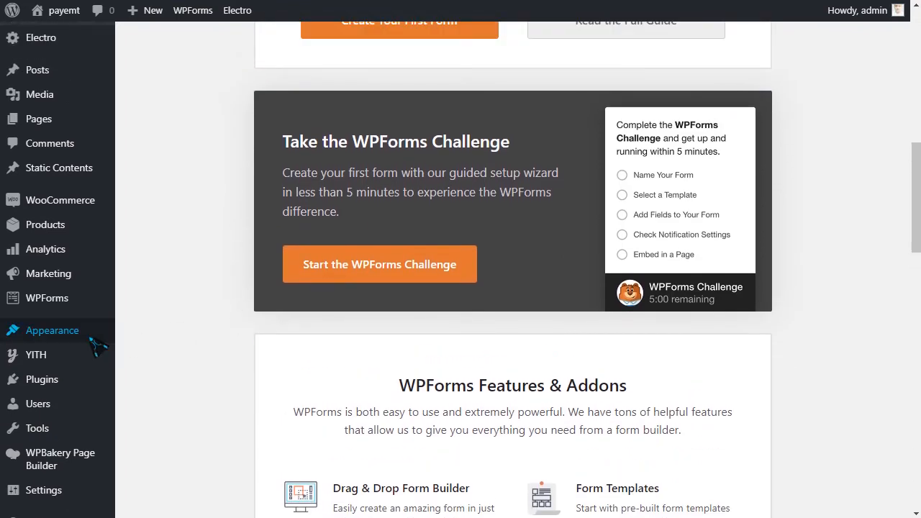
mouse_move(92, 340)
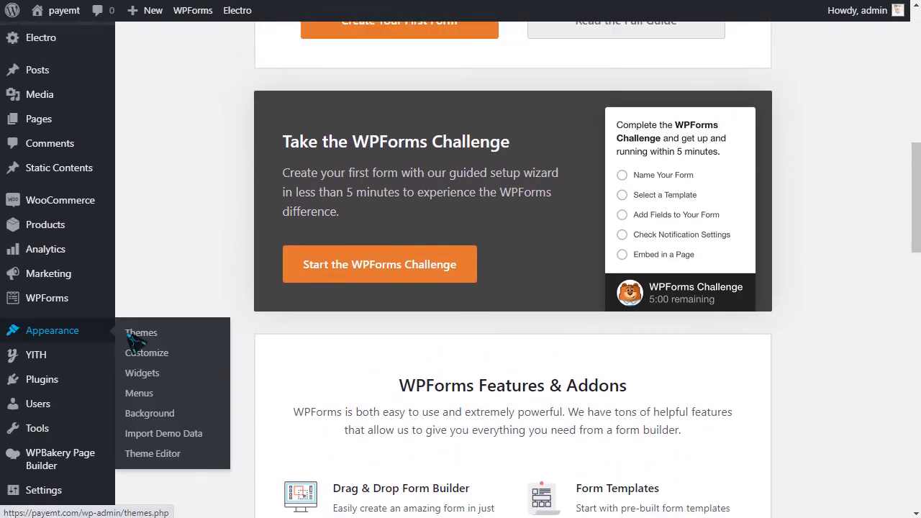
left_click(178, 446)
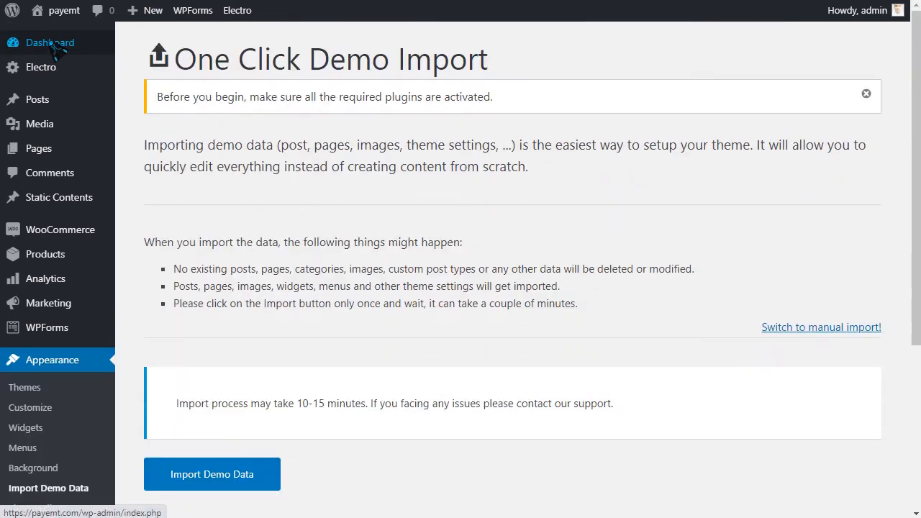
mouse_move(52, 77)
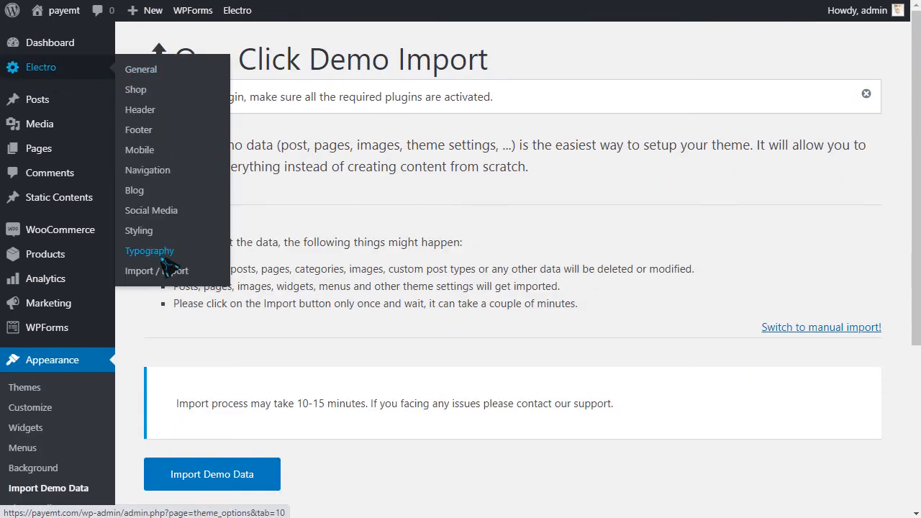
scroll(242, 280, "down", 2)
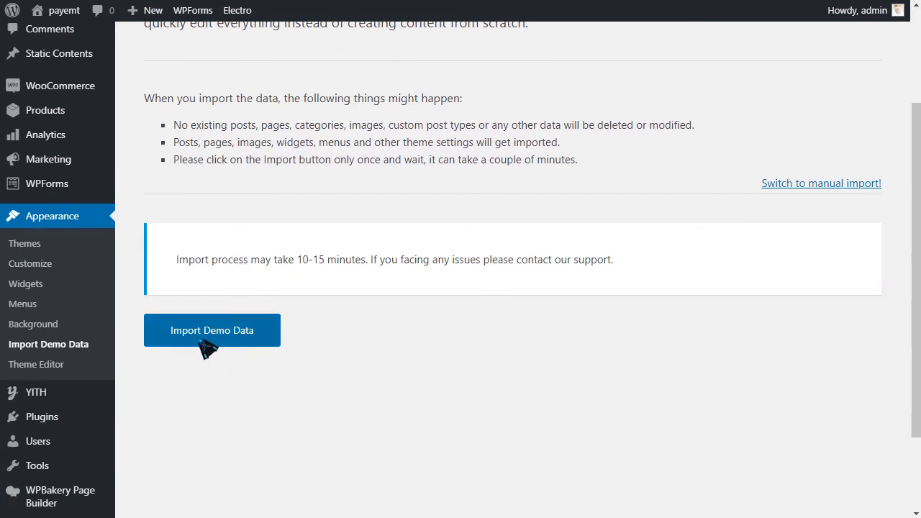
scroll(633, 256, "up", 1)
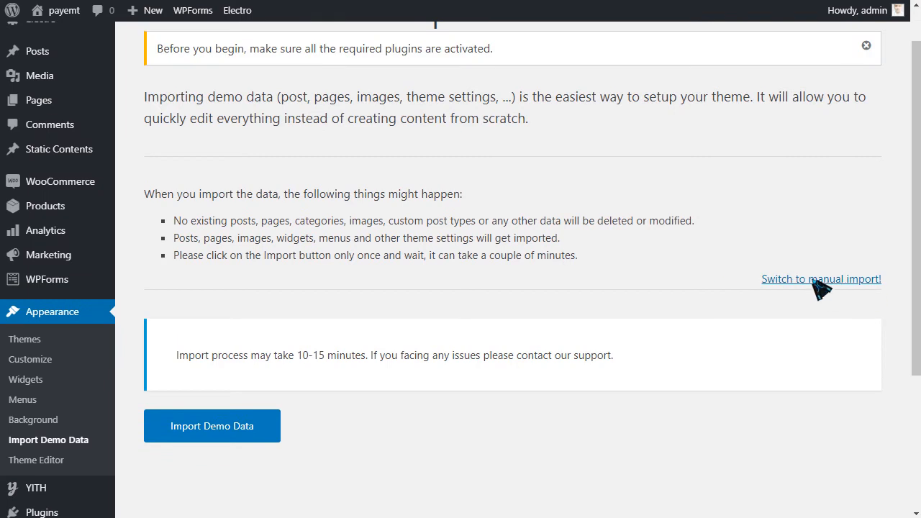
scroll(506, 310, "down", 1)
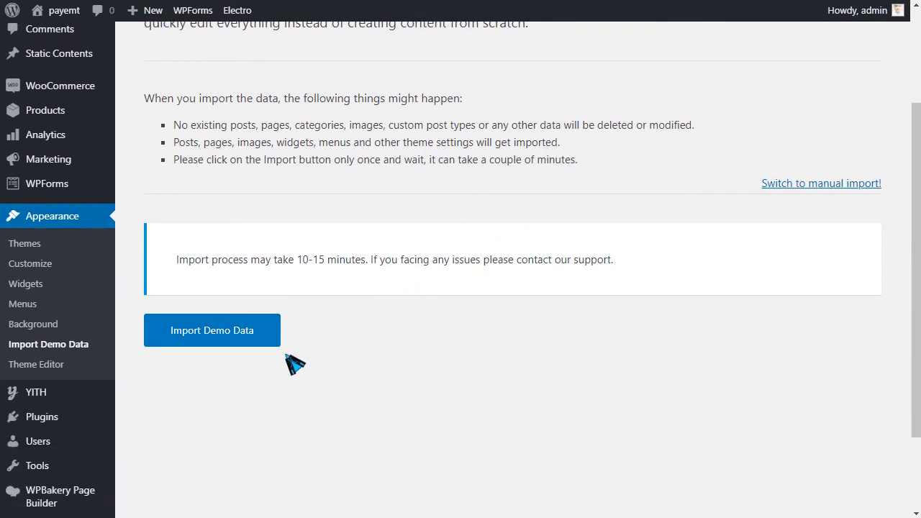
left_click(188, 339)
scroll(223, 403, "down", 1)
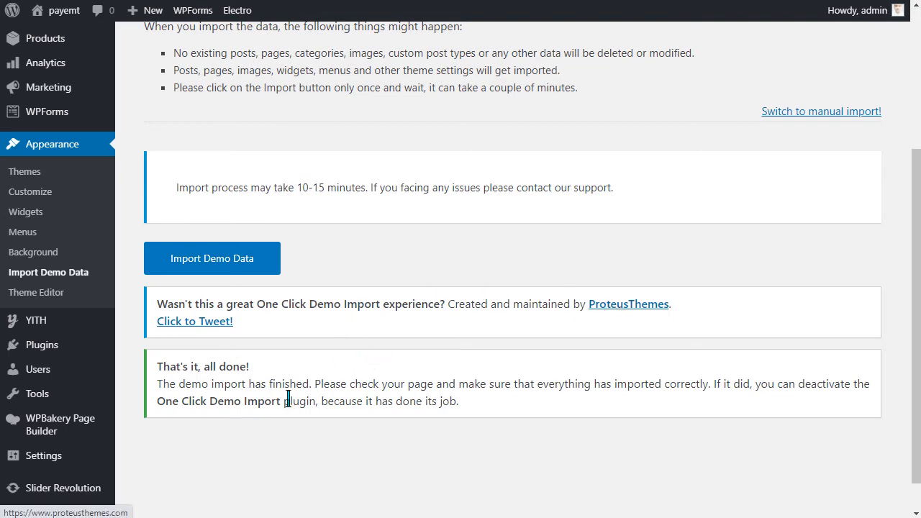
Step: View the refreshed storefront home page, expanding and closing its hamburger department menu
mouse_move(64, 10)
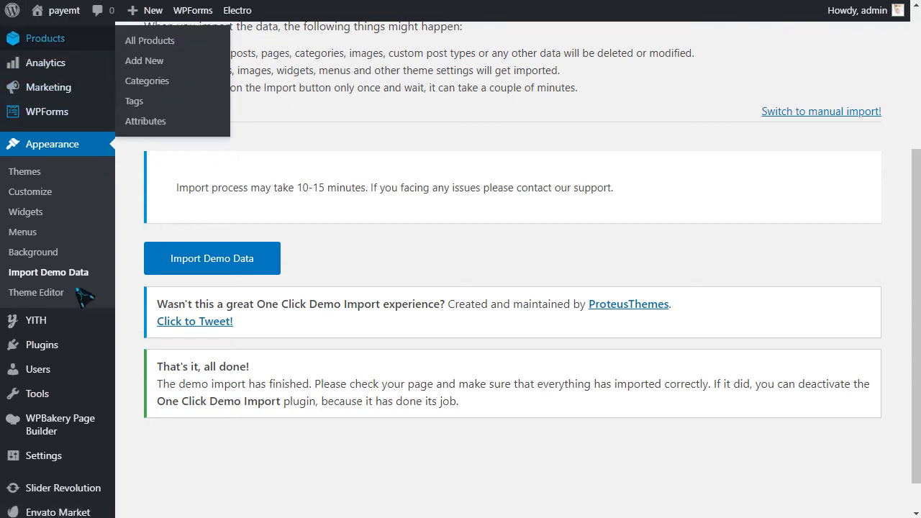
scroll(108, 426, "up", 1)
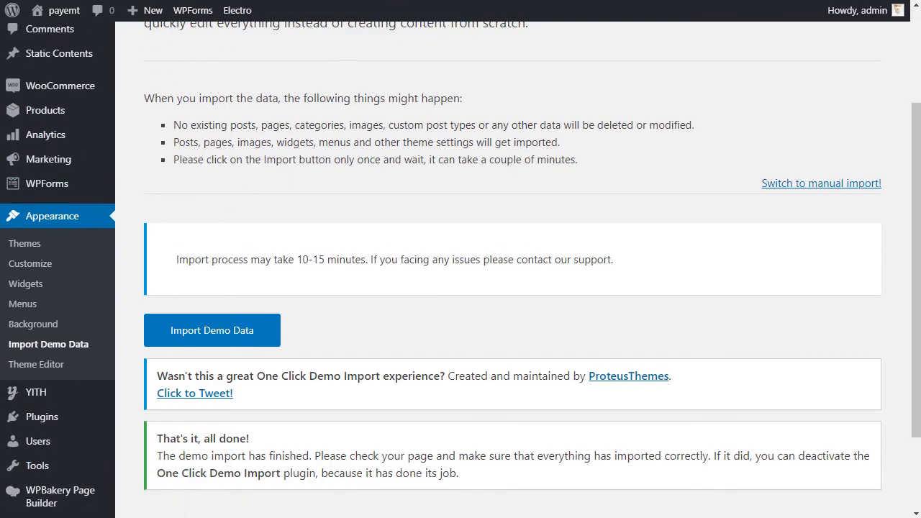
key("F5")
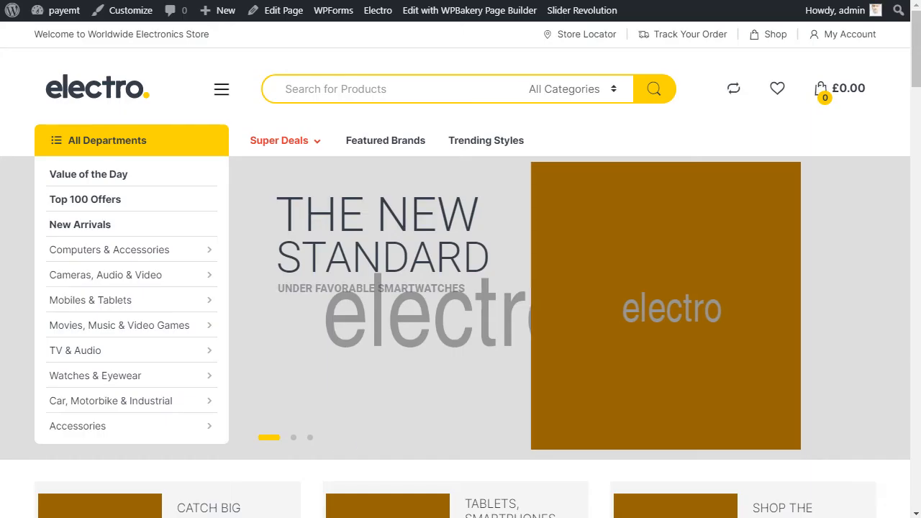
left_click(223, 91)
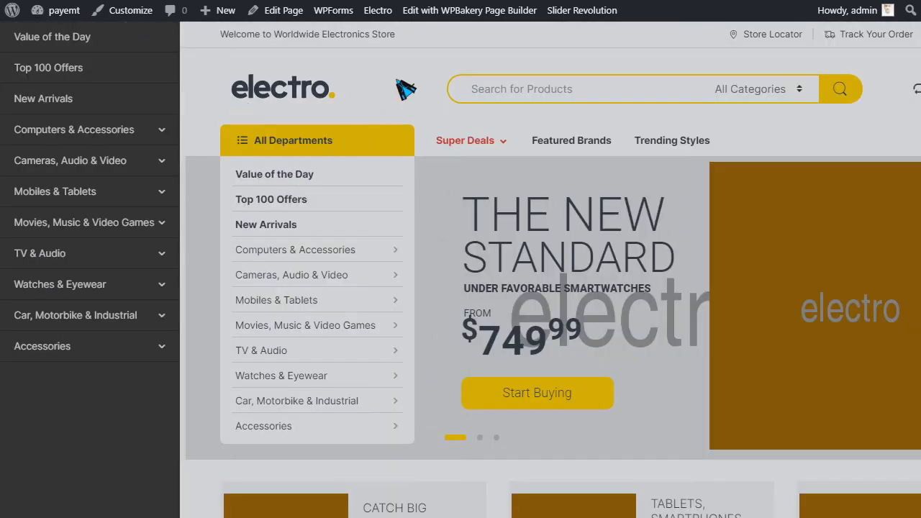
left_click(410, 90)
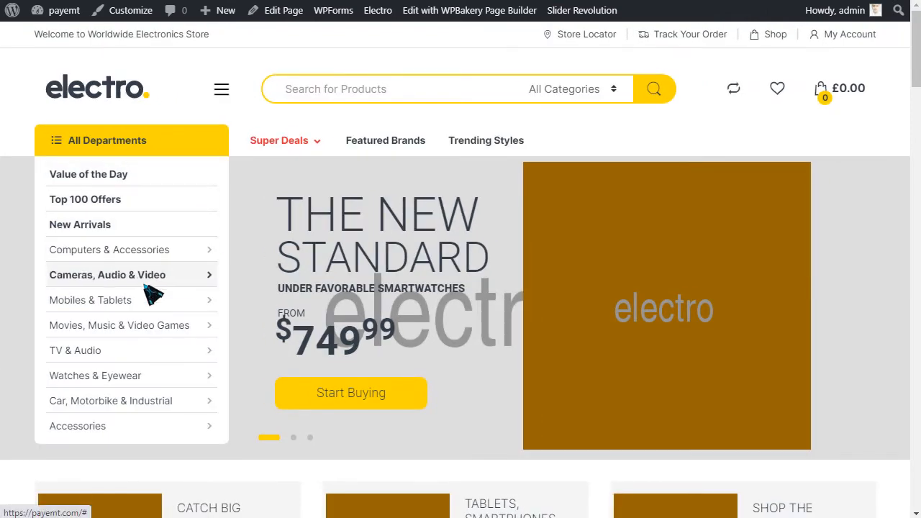
Step: Look over the home page's department submenus, promo banners, featured products and Best Deals, and open the TV & Audio category
mouse_move(188, 249)
scroll(185, 315, "down", 2)
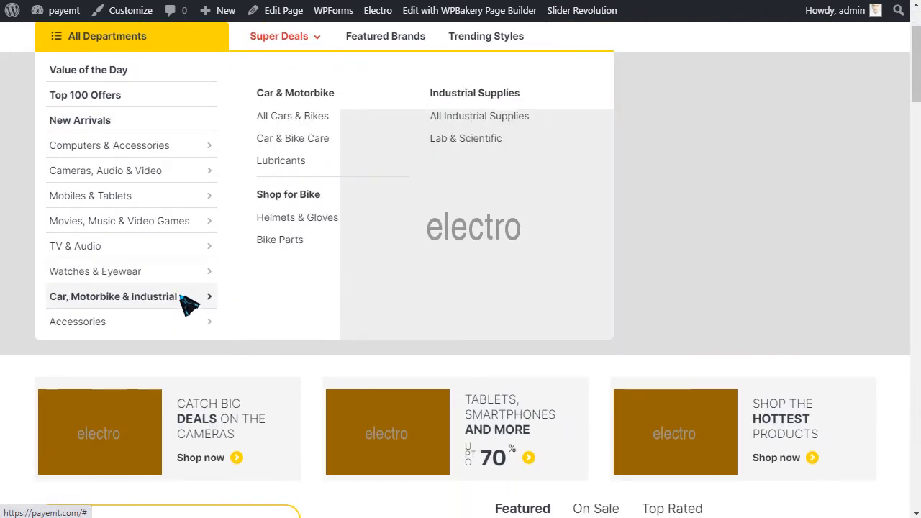
mouse_move(180, 282)
scroll(575, 292, "down", 1)
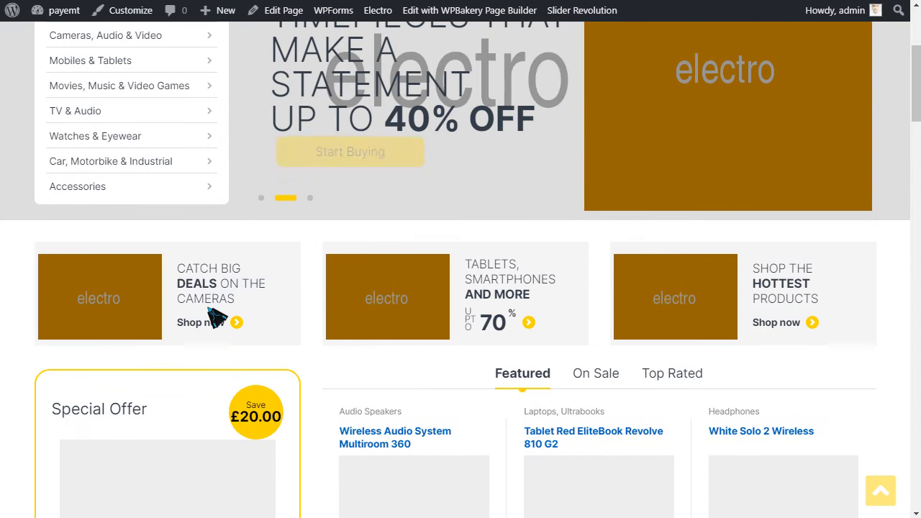
scroll(585, 175, "down", 2)
scroll(585, 174, "down", 4)
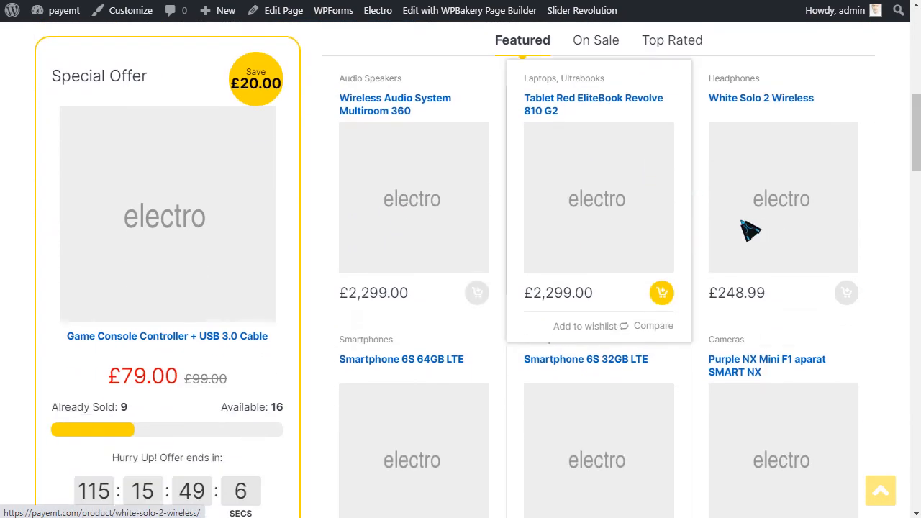
scroll(786, 241, "down", 5)
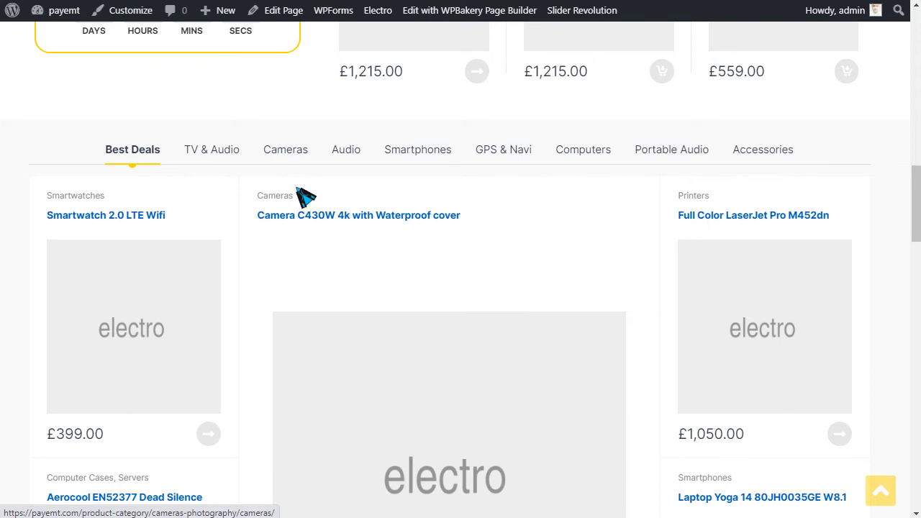
scroll(617, 272, "down", 2)
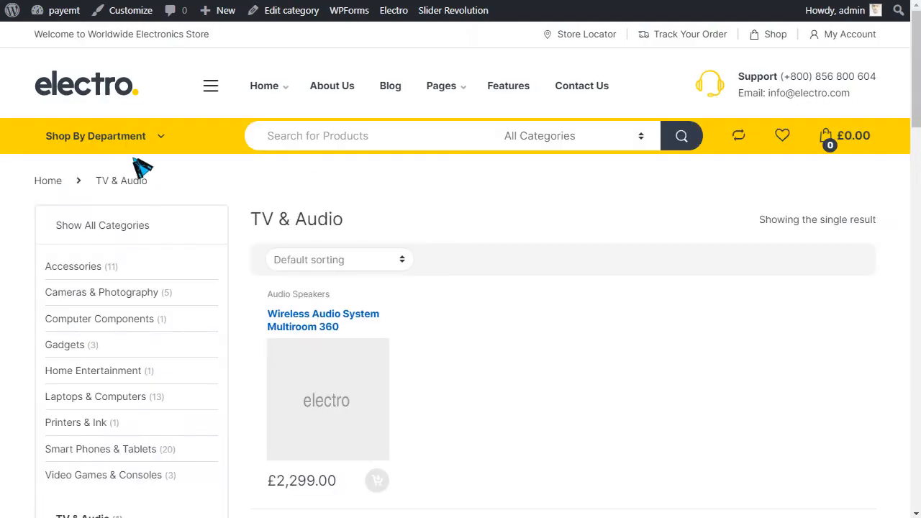
Step: Return from the TV & Audio category to the store home page and look through its sections down to the footer
mouse_move(296, 93)
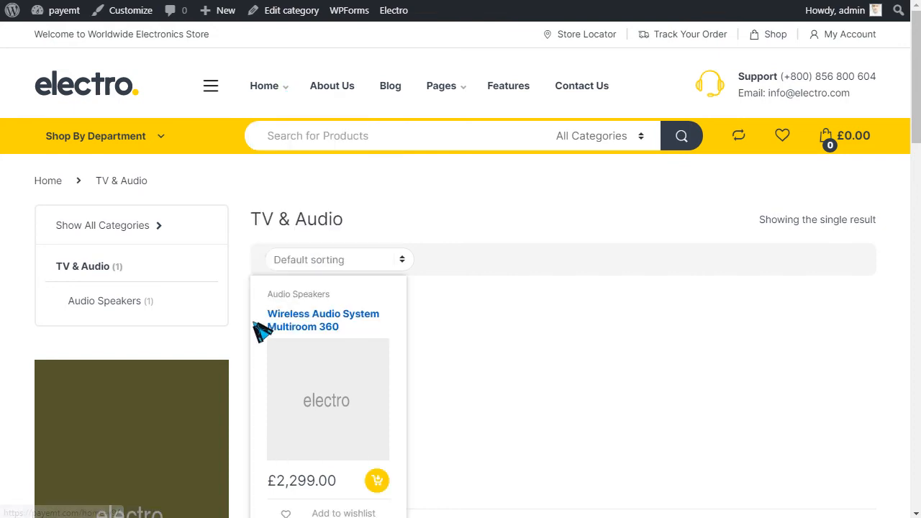
left_click(100, 92)
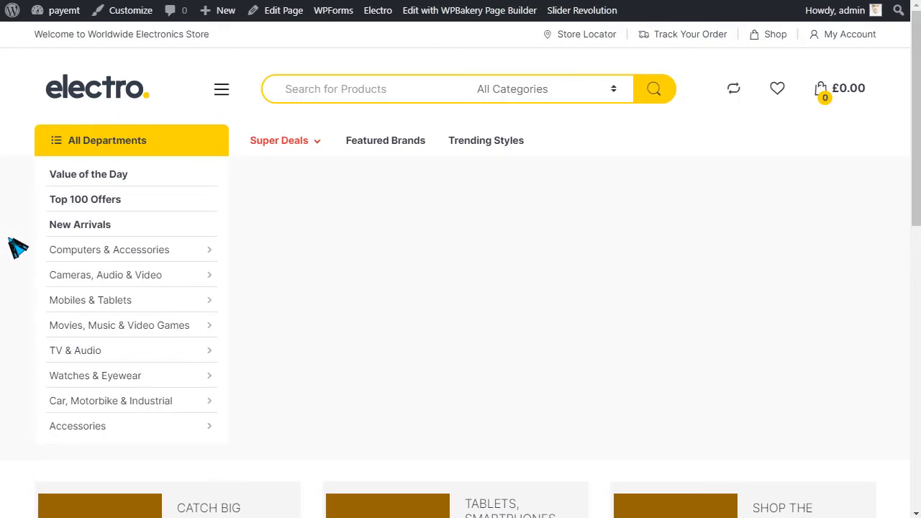
scroll(40, 246, "down", 3)
scroll(41, 246, "down", 7)
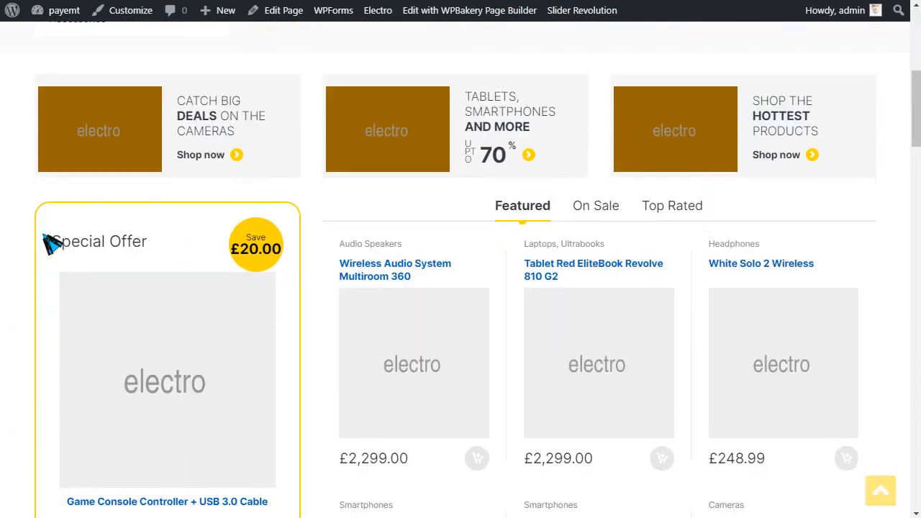
scroll(451, 261, "down", 4)
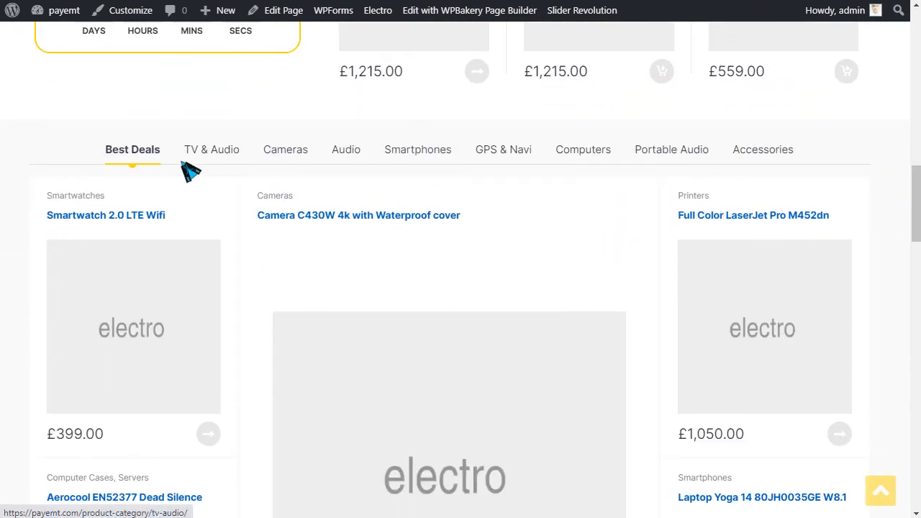
scroll(578, 271, "down", 5)
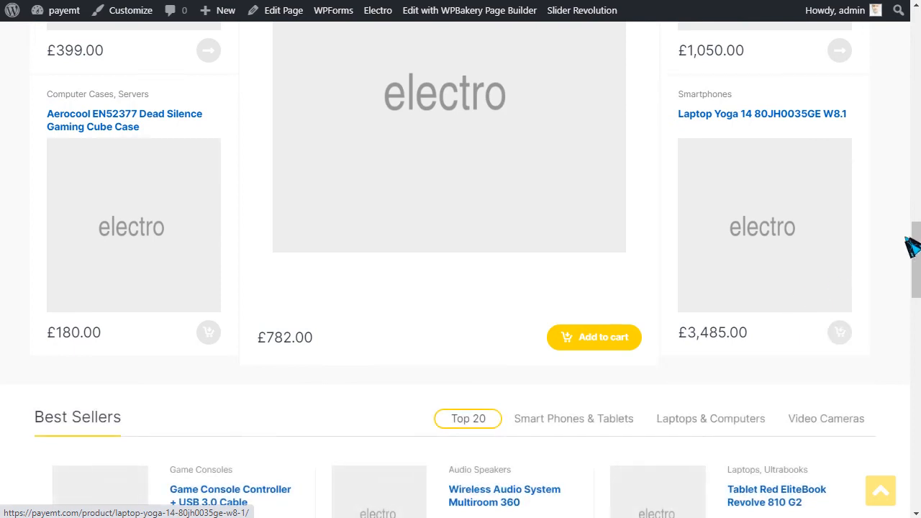
left_click_drag(916, 247, 918, 457)
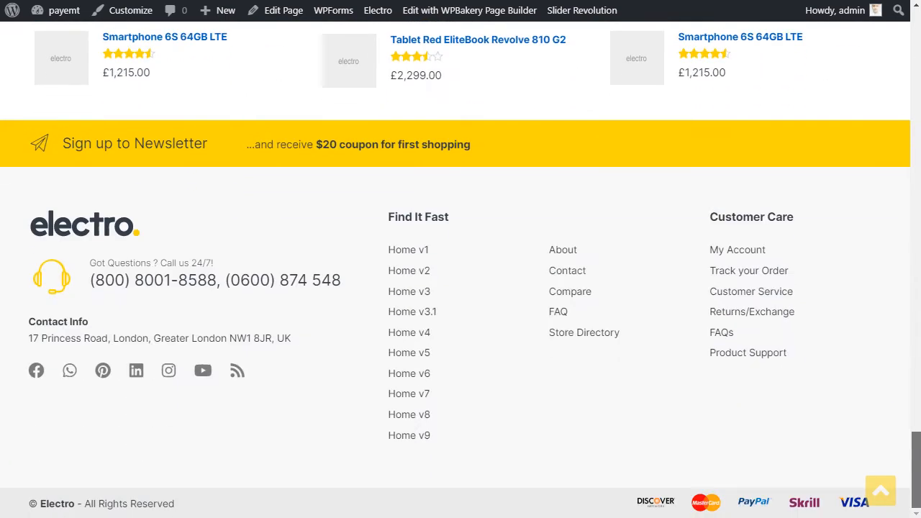
left_click_drag(917, 457, 897, 24)
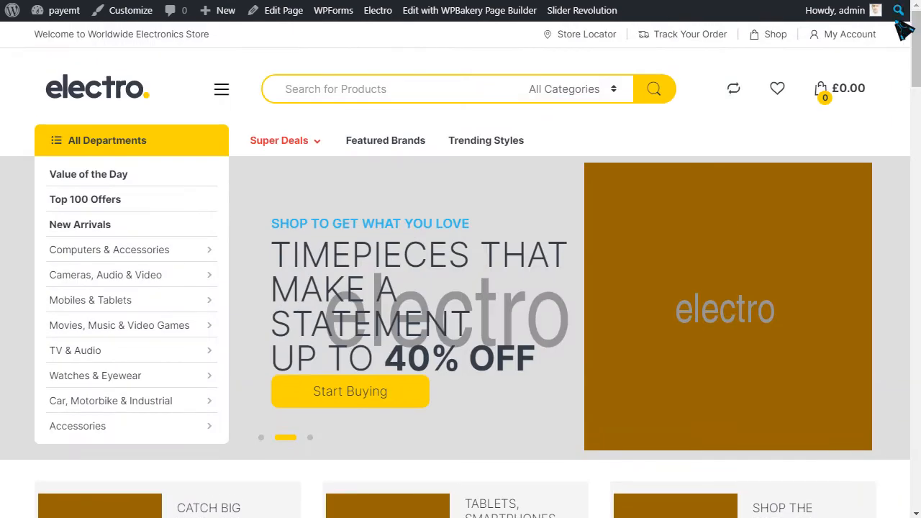
Step: Check the product search's category list, the cart preview and the My Account page of the storefront
left_click(603, 94)
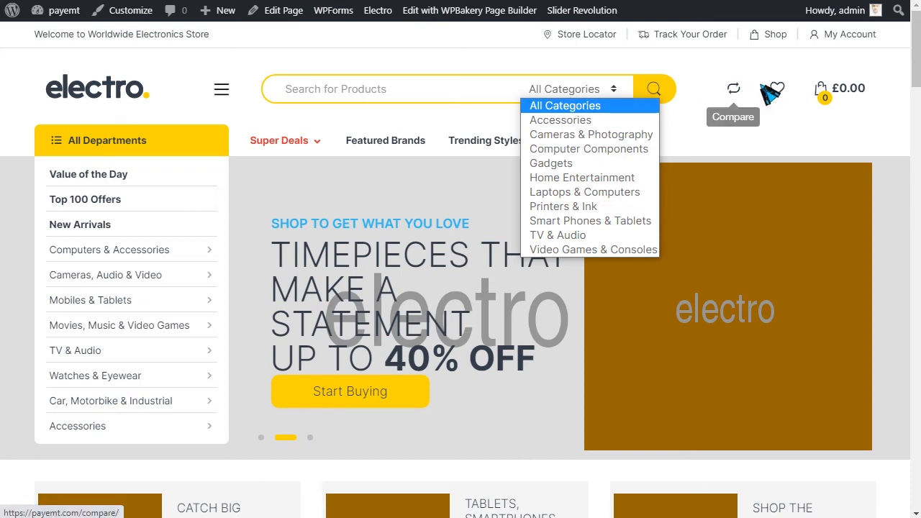
left_click(866, 105)
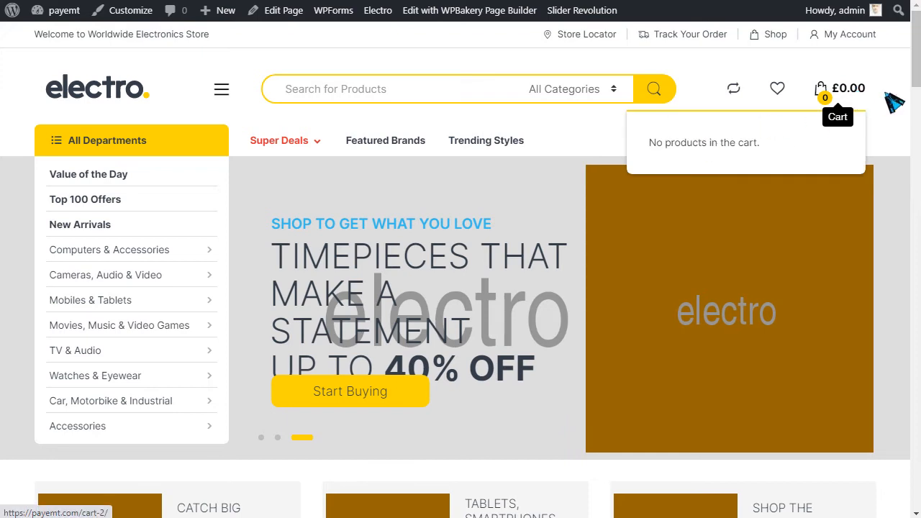
left_click(674, 39)
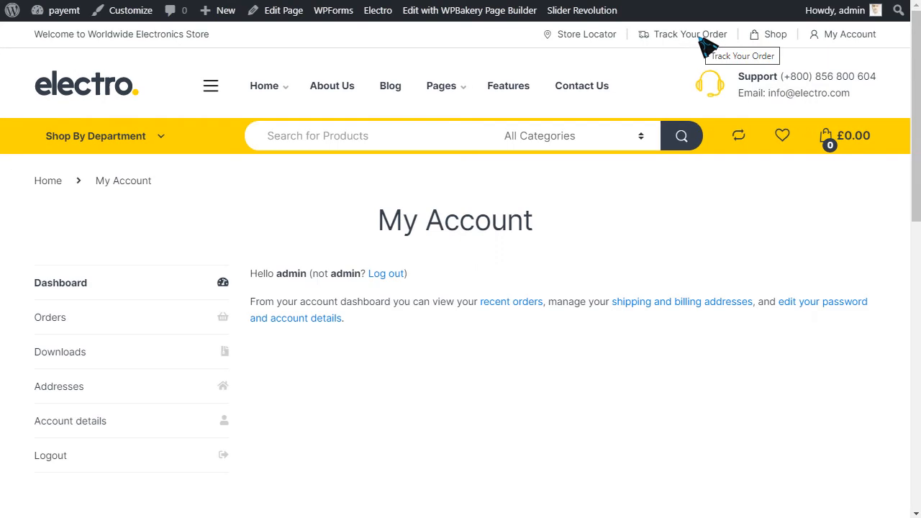
Step: Examine the Track your Order page and its Order ID and Billing email form, and return to the One Click Demo Import admin page
left_click(584, 38)
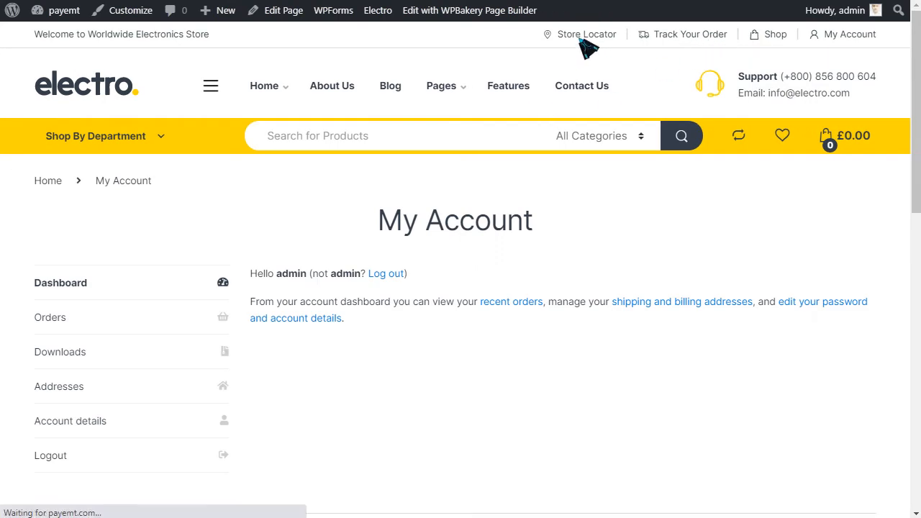
scroll(302, 204, "down", 2)
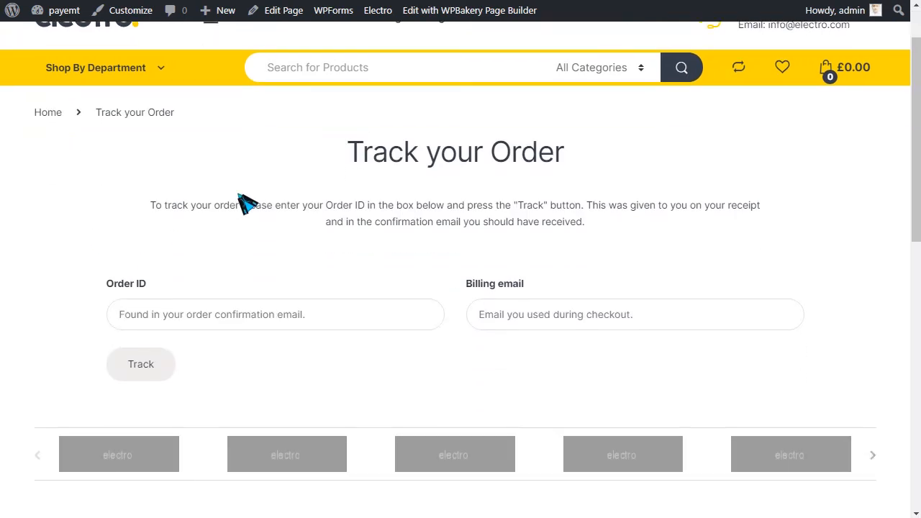
left_click(205, 251)
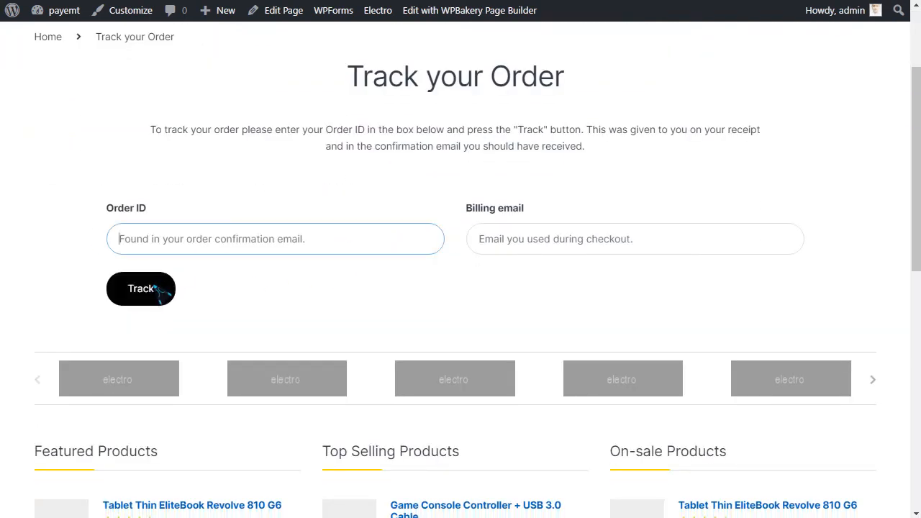
scroll(403, 234, "down", 2)
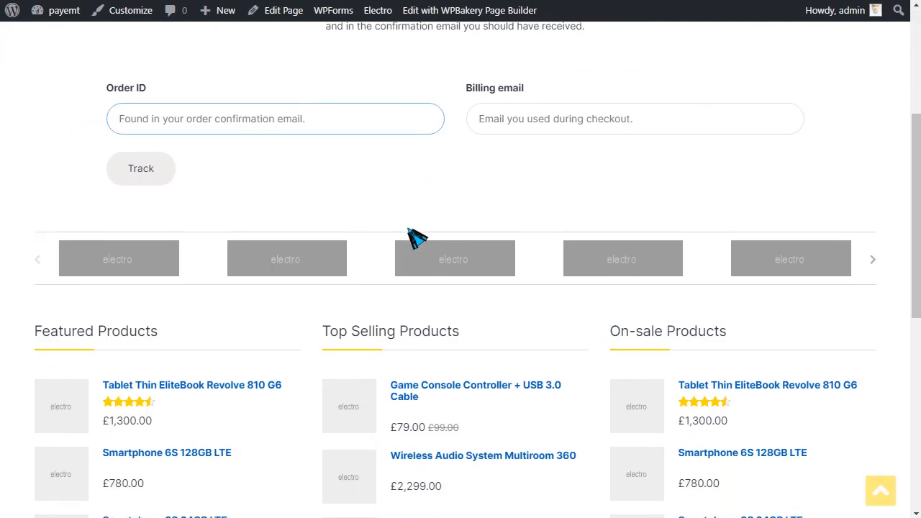
scroll(633, 249, "down", 1)
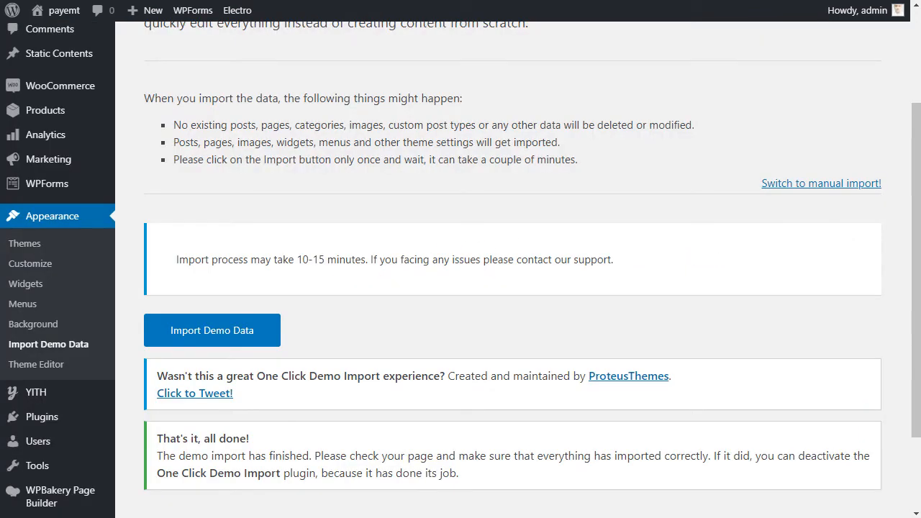
scroll(134, 157, "up", 3)
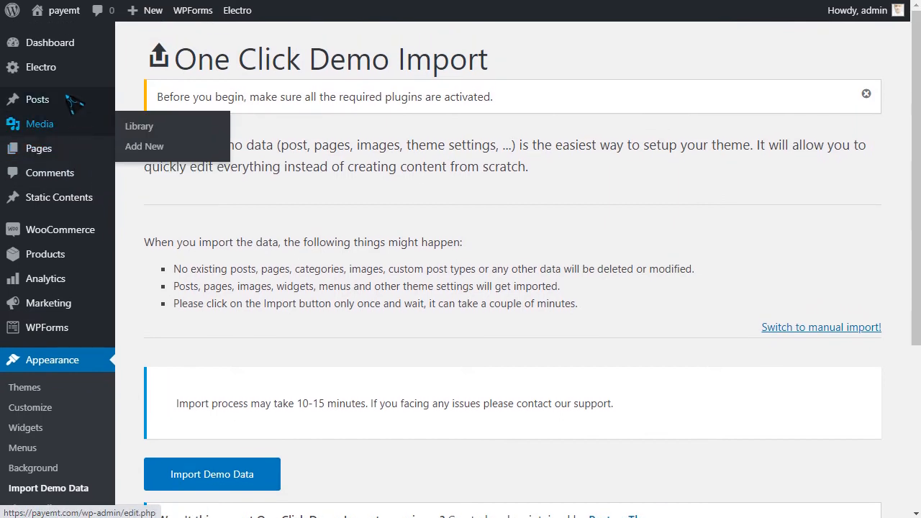
Step: Open the Electro theme's General settings and enable Register Image Size
mouse_move(63, 72)
left_click(165, 76)
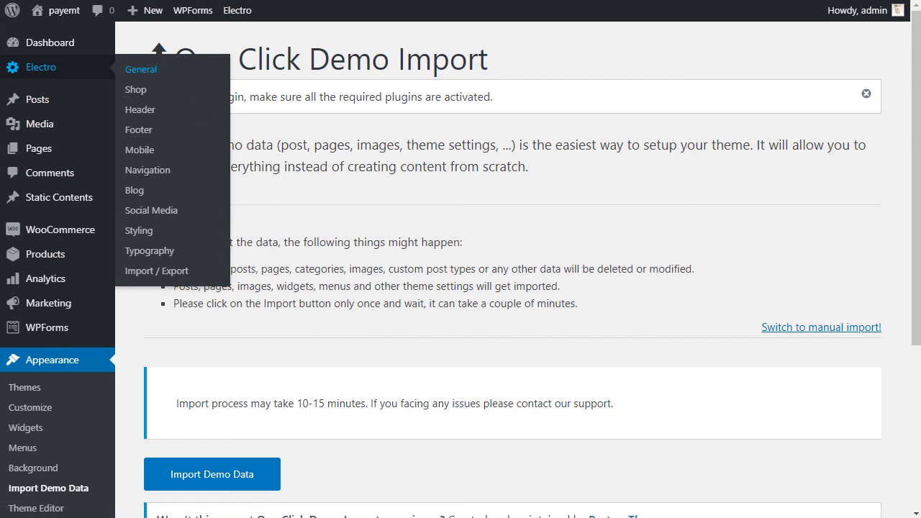
scroll(410, 269, "down", 3)
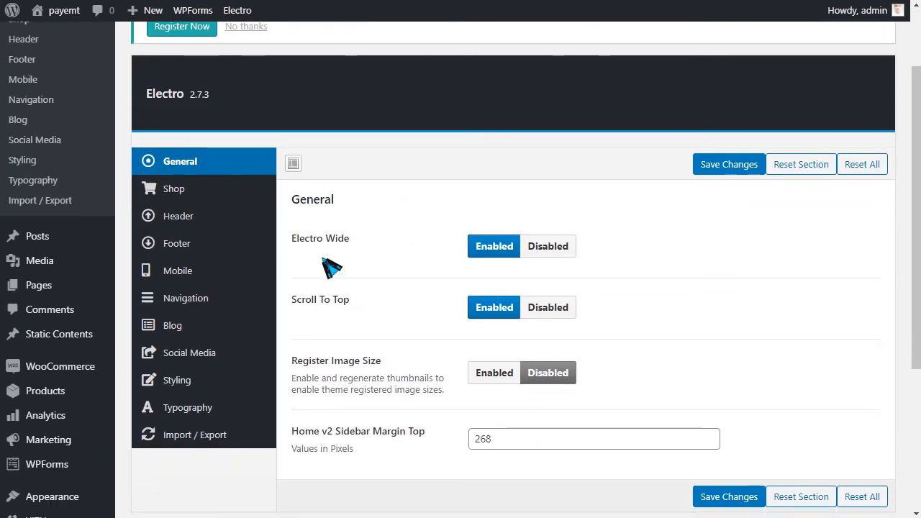
scroll(335, 263, "down", 1)
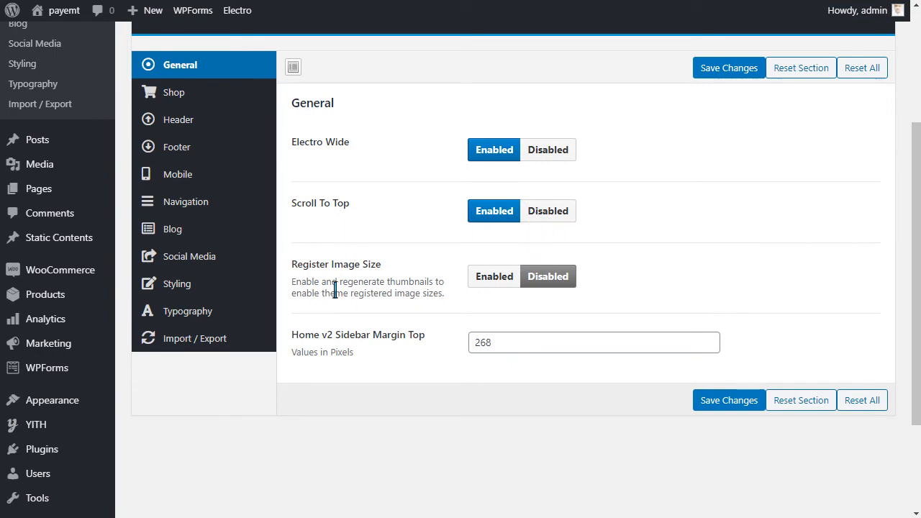
left_click(492, 282)
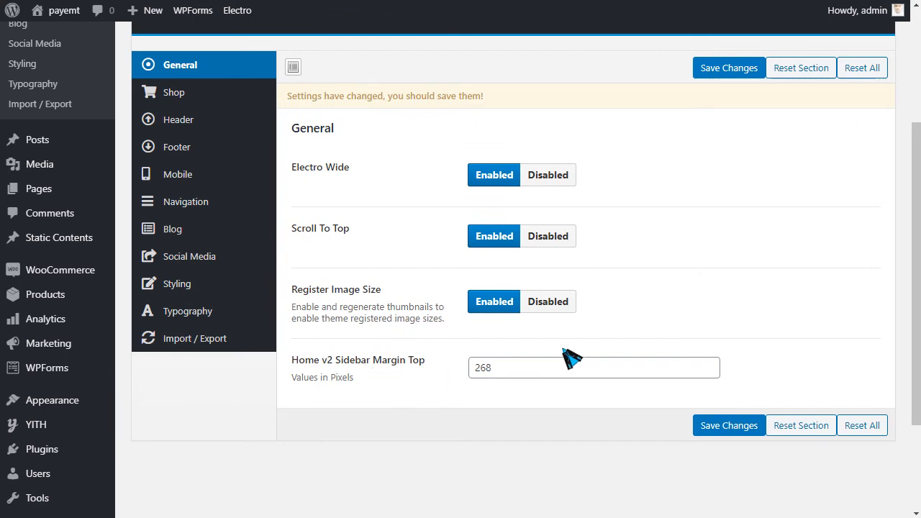
Step: Open the theme's Shop settings and enable Catalog Mode
left_click(205, 97)
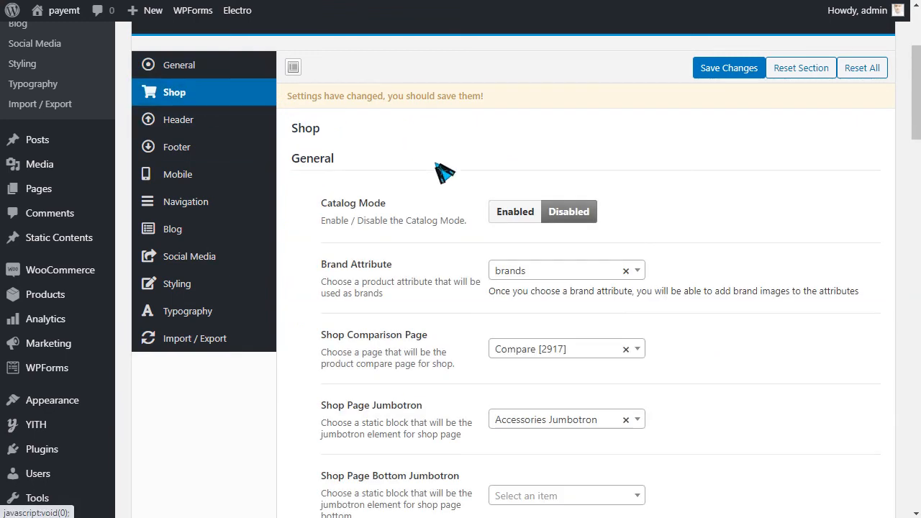
scroll(457, 259, "down", 1)
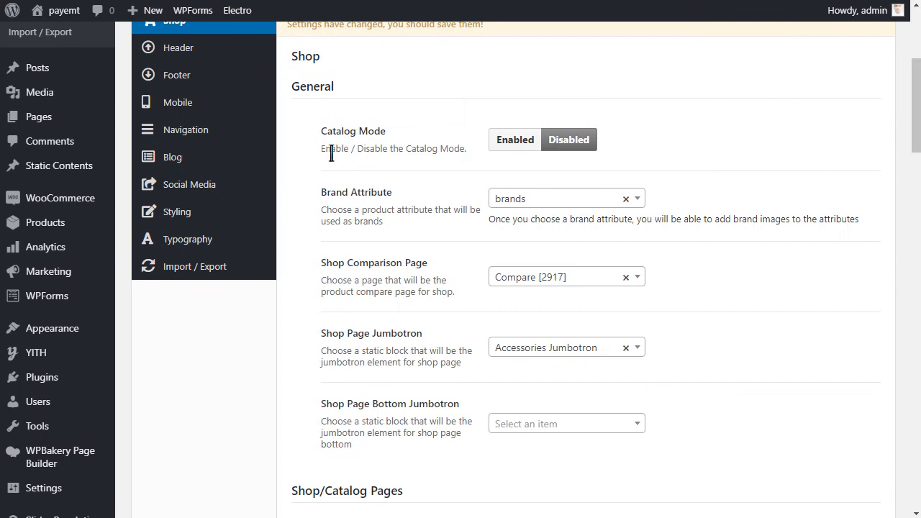
left_click(507, 140)
Step: Review the remaining general Shop options and the Shop/Catalog Pages layout, columns and products-per-page settings down to Single Product Page
scroll(499, 204, "down", 2)
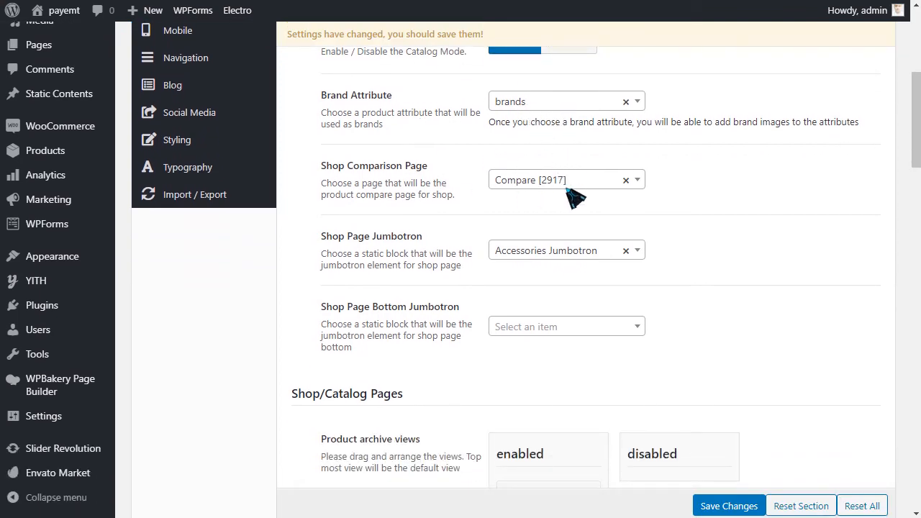
scroll(588, 201, "down", 1)
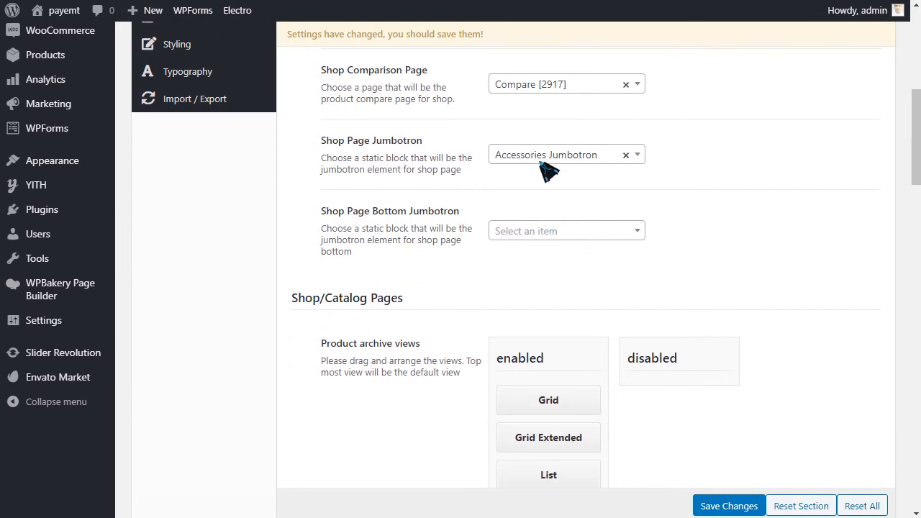
scroll(569, 195, "down", 1)
scroll(503, 281, "down", 1)
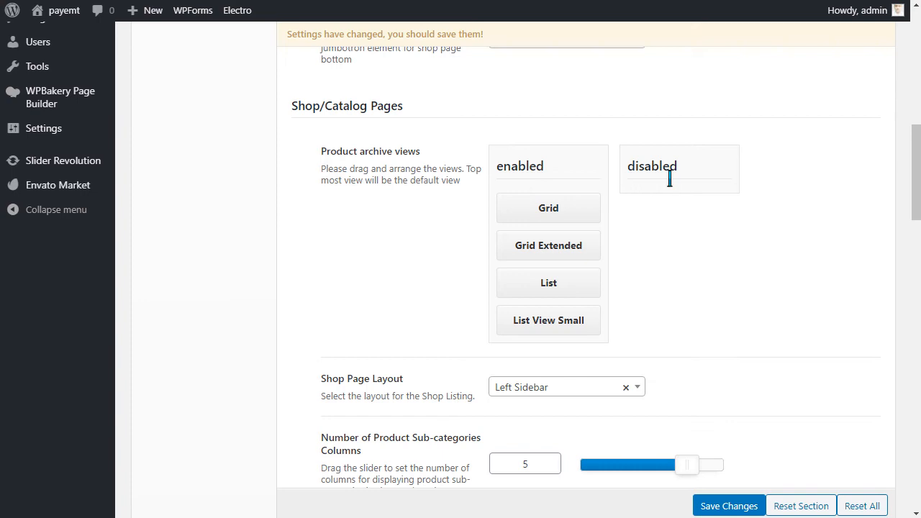
left_click_drag(546, 222, 565, 201)
scroll(425, 237, "down", 5)
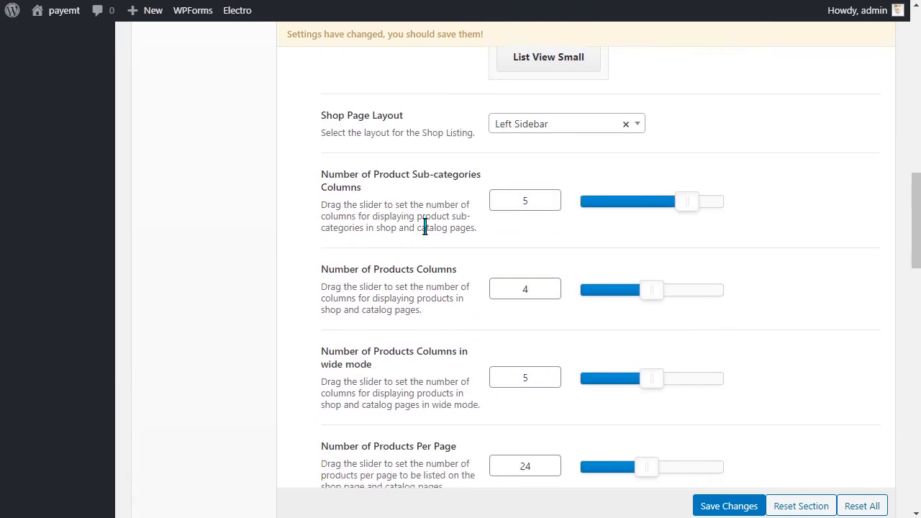
scroll(774, 310, "down", 2)
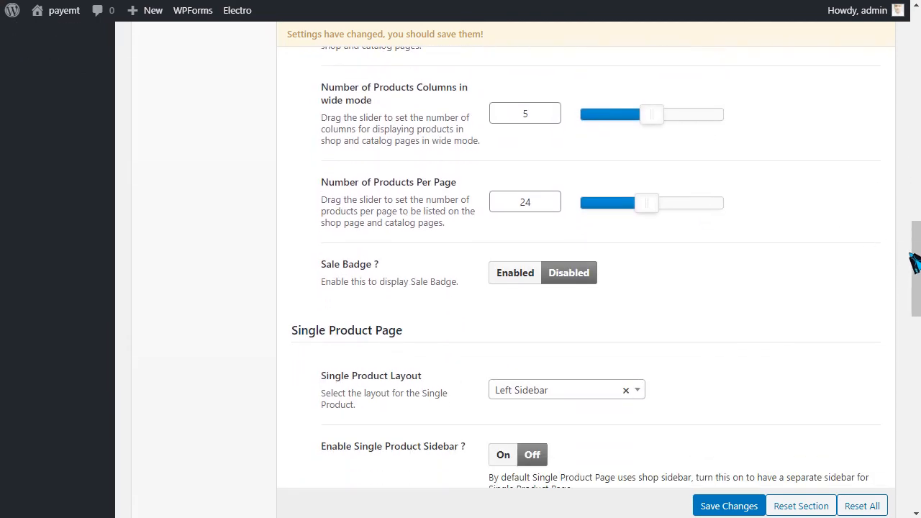
scroll(914, 262, "down", 2)
scroll(914, 295, "down", 1)
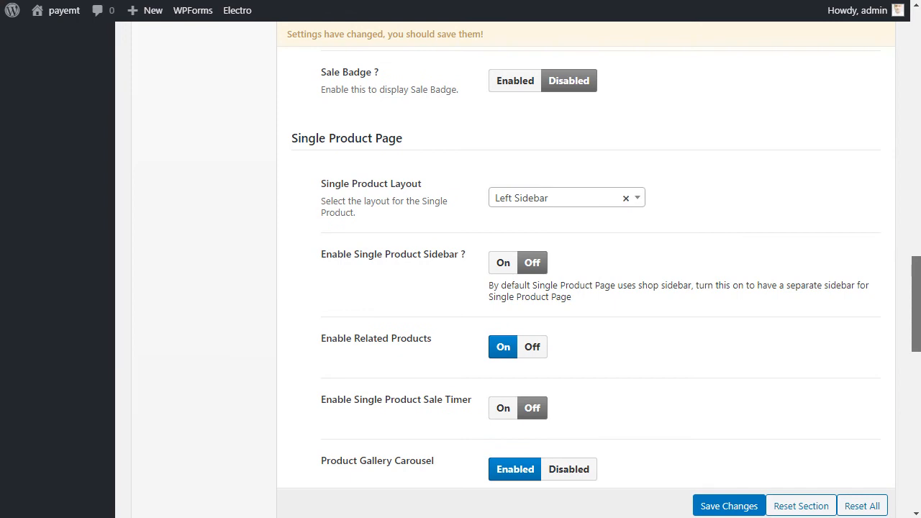
Step: Check the choices offered for the Single Product Layout, keeping Left Sidebar
left_click(512, 203)
left_click(532, 202)
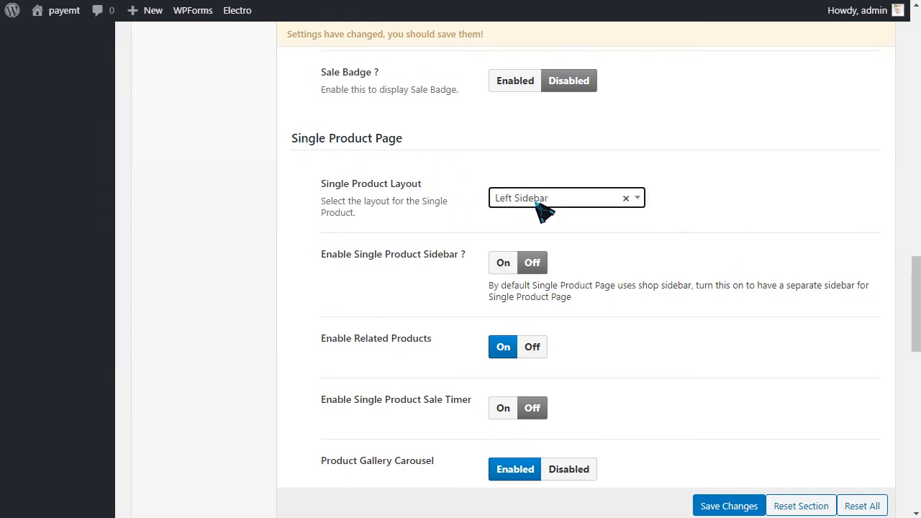
left_click(536, 203)
left_click(469, 221)
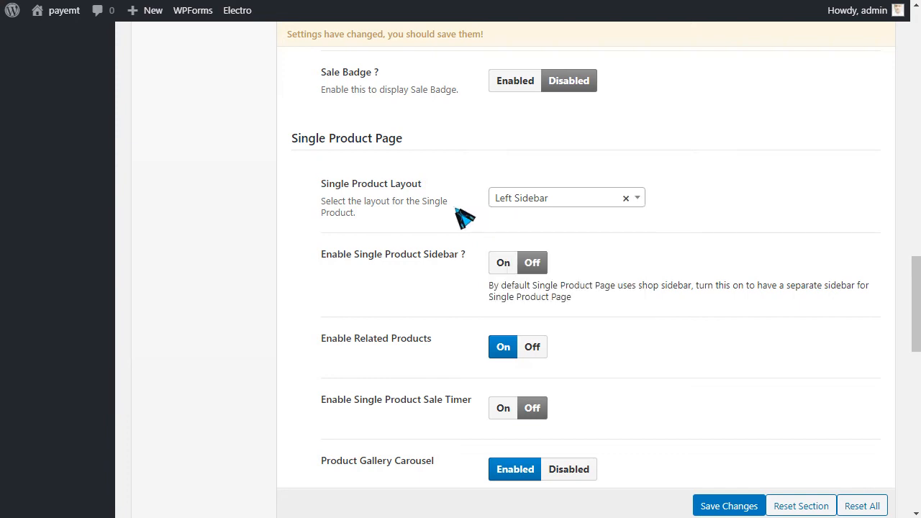
Step: Go through the Single Product Page options and enable Sticky Add to Cart in Mobile
scroll(467, 218, "down", 2)
scroll(441, 144, "up", 1)
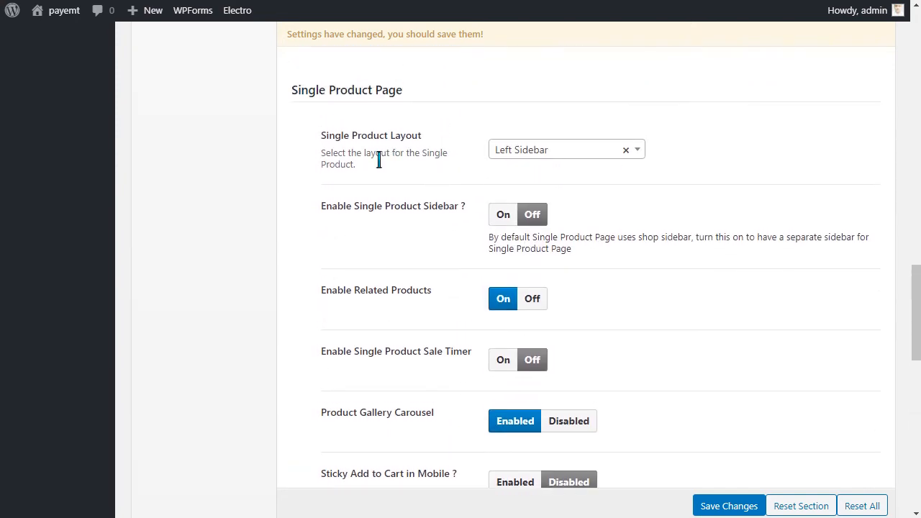
scroll(461, 168, "down", 1)
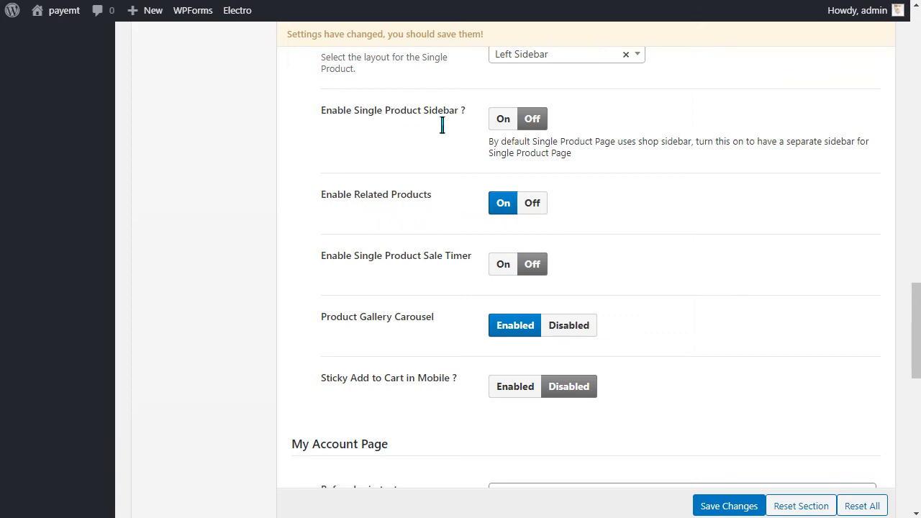
scroll(582, 173, "down", 1)
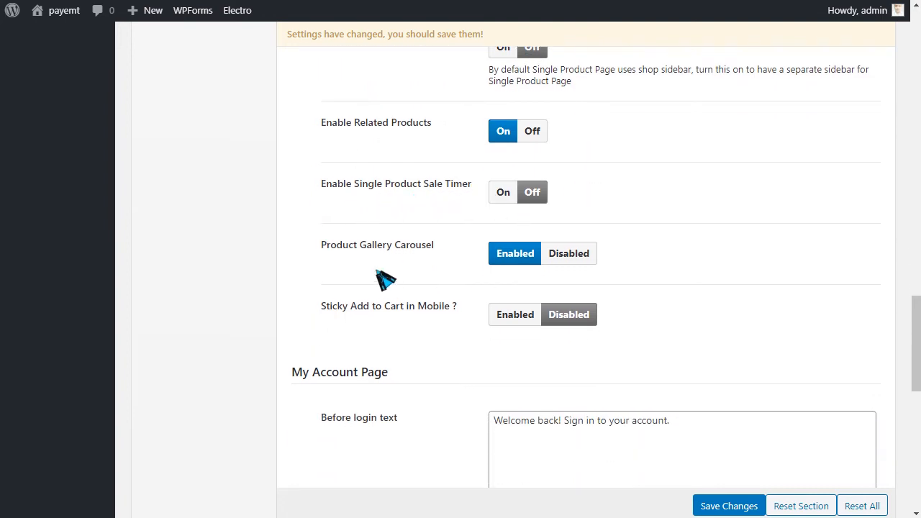
scroll(431, 323, "down", 1)
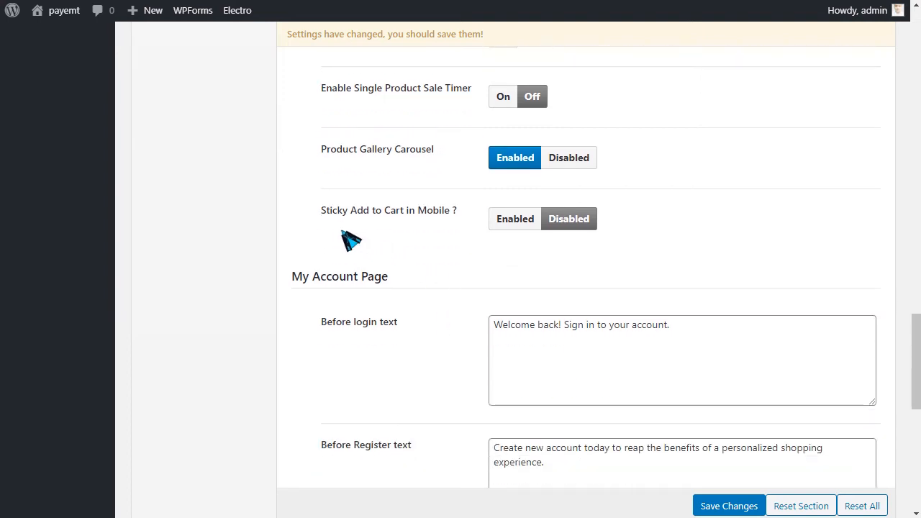
left_click(525, 224)
Step: Look over the My Account Page texts, Register Benefits and Doken Store options at the end of the Shop settings
scroll(496, 273, "down", 1)
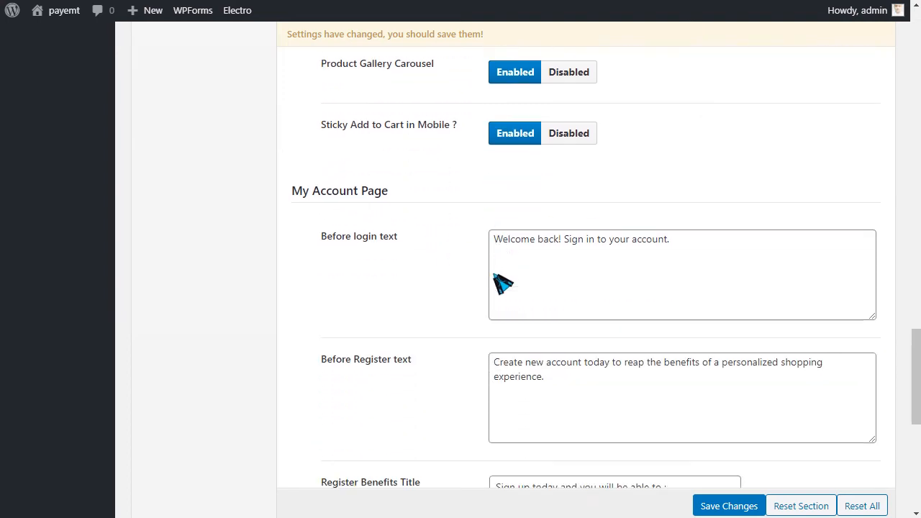
scroll(349, 283, "down", 4)
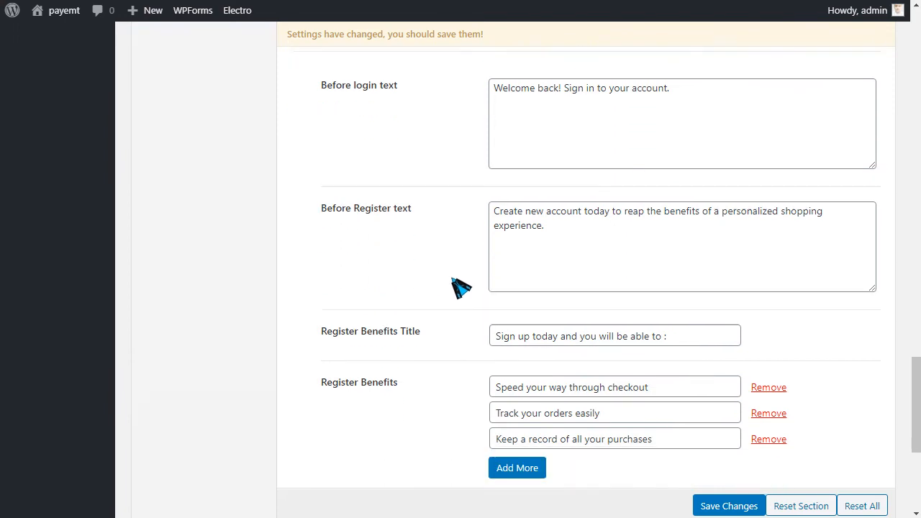
scroll(603, 331, "down", 2)
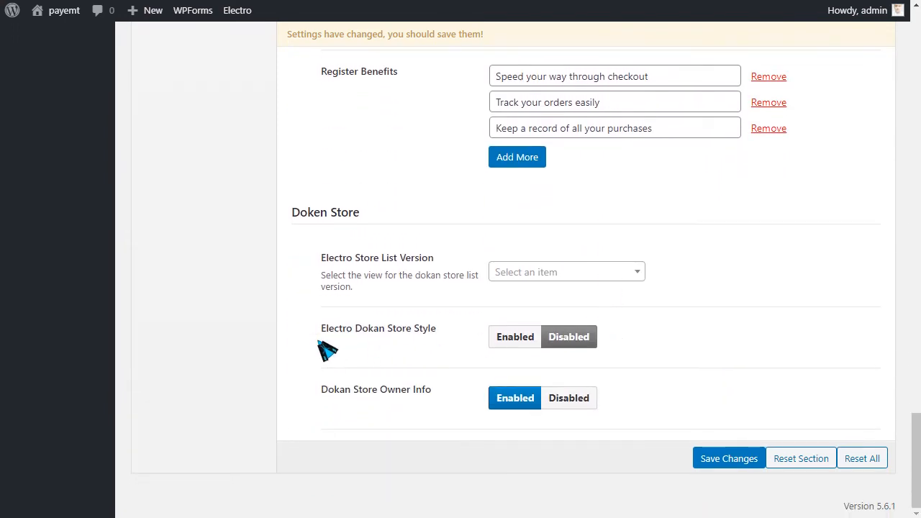
left_click_drag(329, 342, 451, 339)
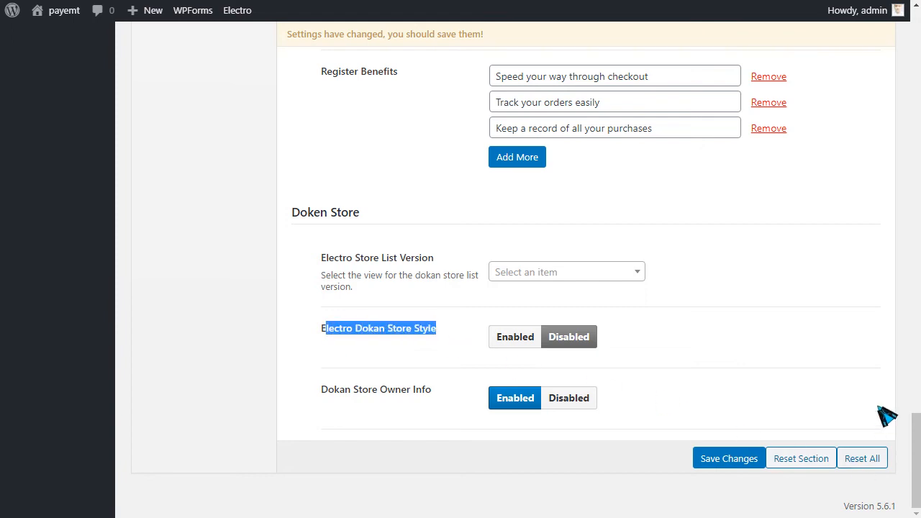
Step: Open the theme's Header settings and review the Top Bar and Masthead options
scroll(885, 438, "up", 2)
scroll(879, 403, "up", 2)
left_click_drag(915, 423, 915, 102)
scroll(409, 172, "up", 1)
left_click(182, 144)
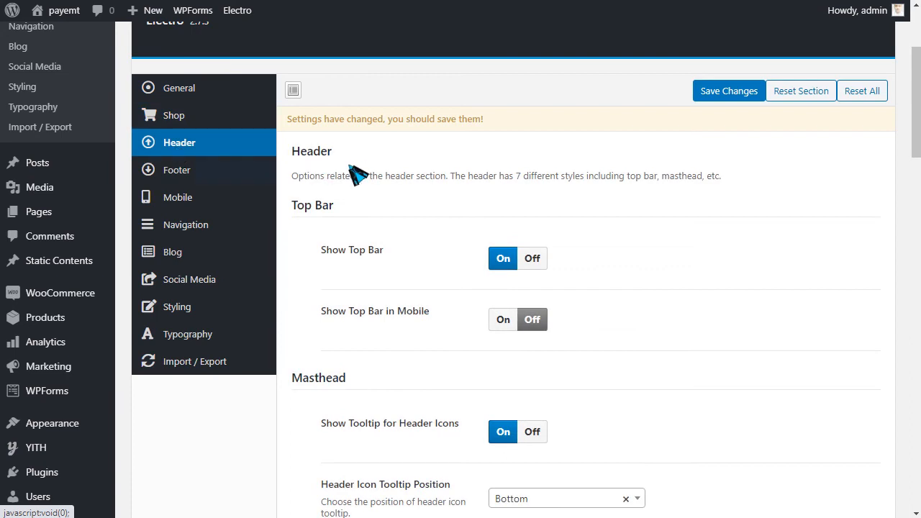
scroll(454, 223, "down", 1)
scroll(455, 223, "down", 2)
scroll(520, 117, "up", 1)
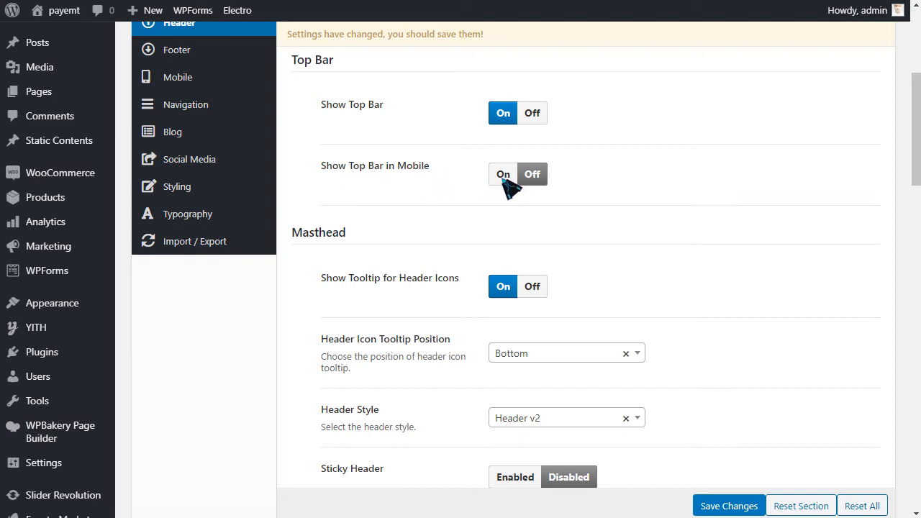
scroll(506, 190, "down", 2)
scroll(403, 216, "down", 1)
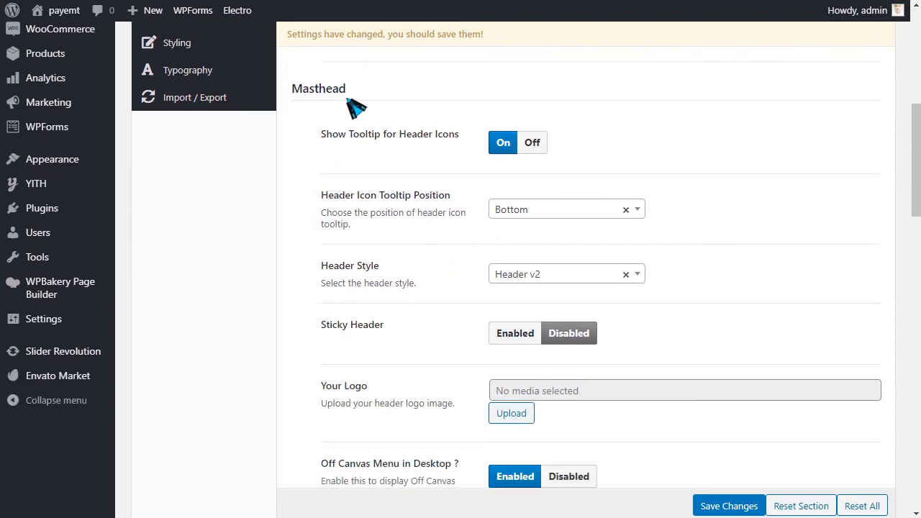
scroll(405, 155, "down", 1)
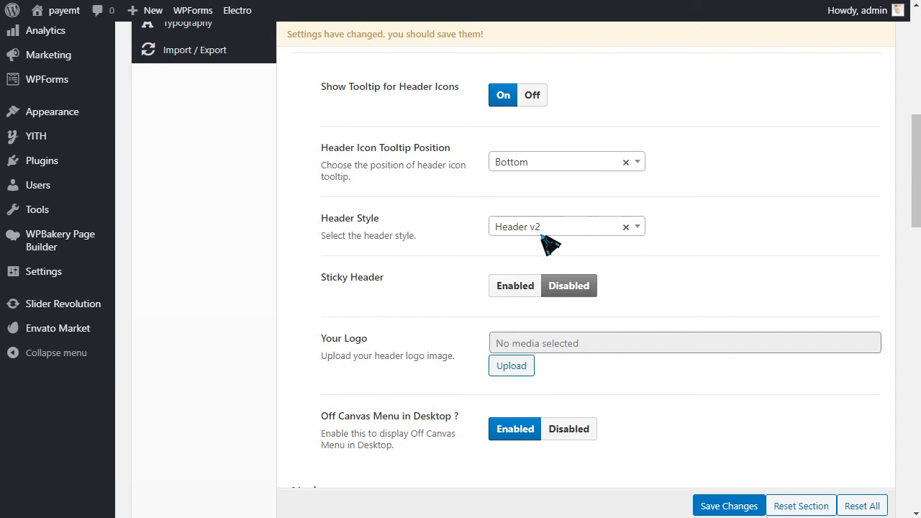
Step: Look at the available Header Style choices, keeping Header v2
left_click(567, 242)
mouse_move(643, 311)
left_mouse_down()
mouse_move(643, 395)
mouse_move(633, 306)
left_mouse_up()
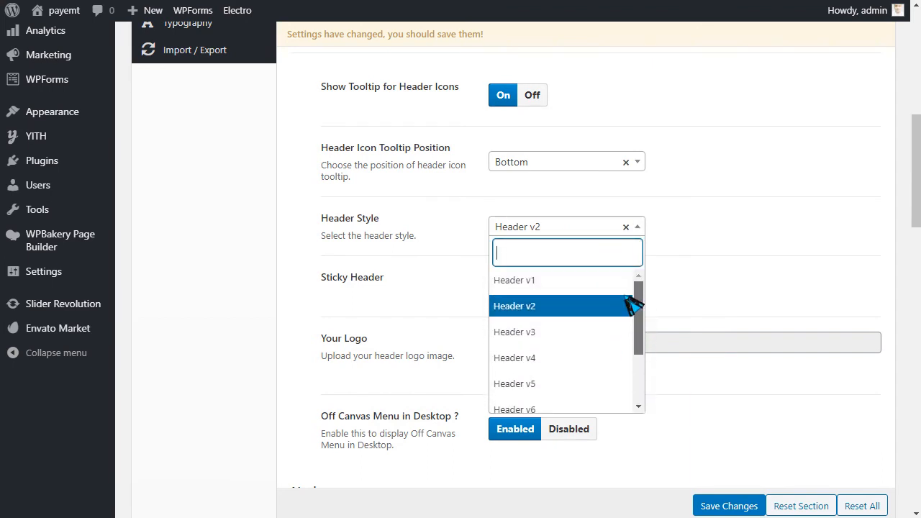
left_click(441, 324)
Step: Enable the Sticky Header option and look at the storefront page while it is scrolled
scroll(403, 273, "down", 1)
left_click_drag(333, 239, 493, 254)
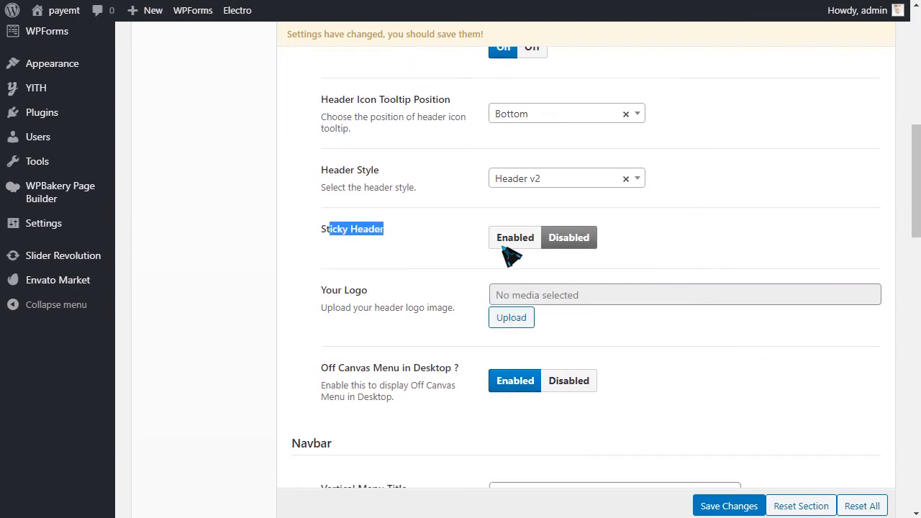
left_click(515, 237)
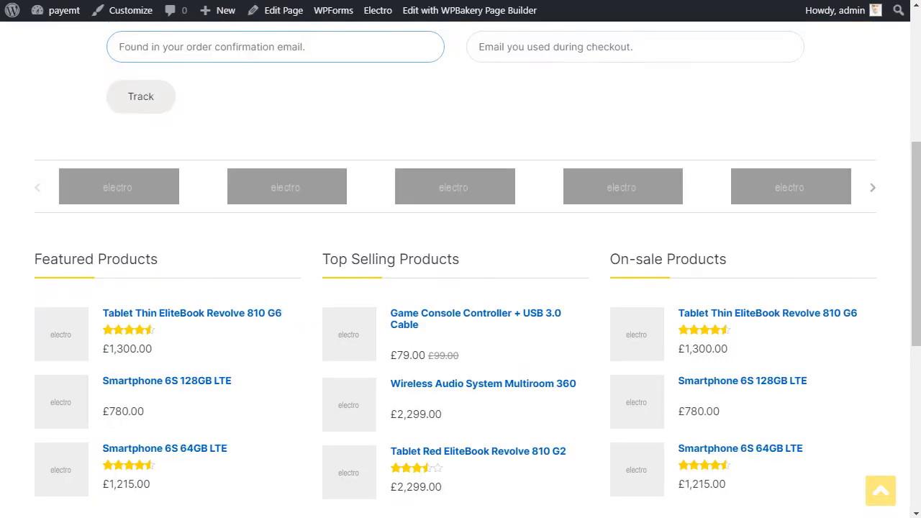
scroll(420, 150, "down", 3)
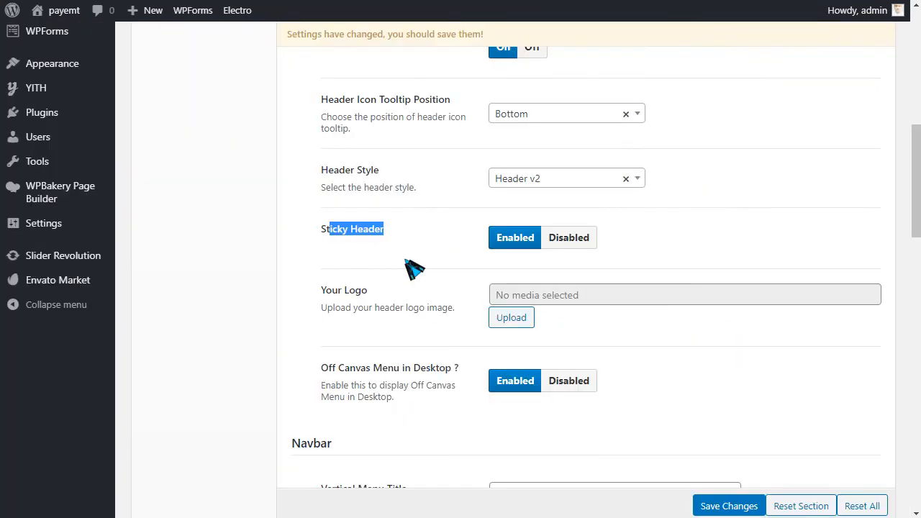
Step: Review the logo and Navbar menu title settings and compare them with the Shop By Department menu on the storefront's Track your Order page
scroll(438, 295, "down", 2)
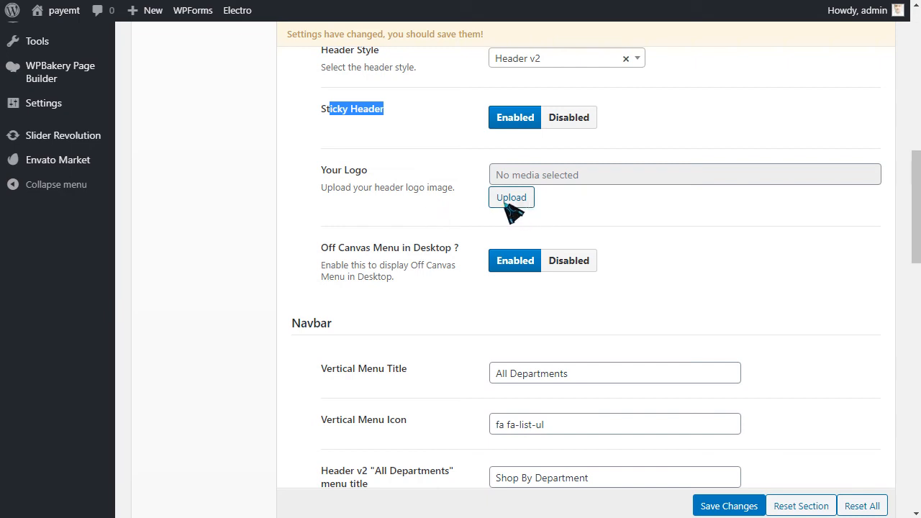
scroll(515, 209, "down", 3)
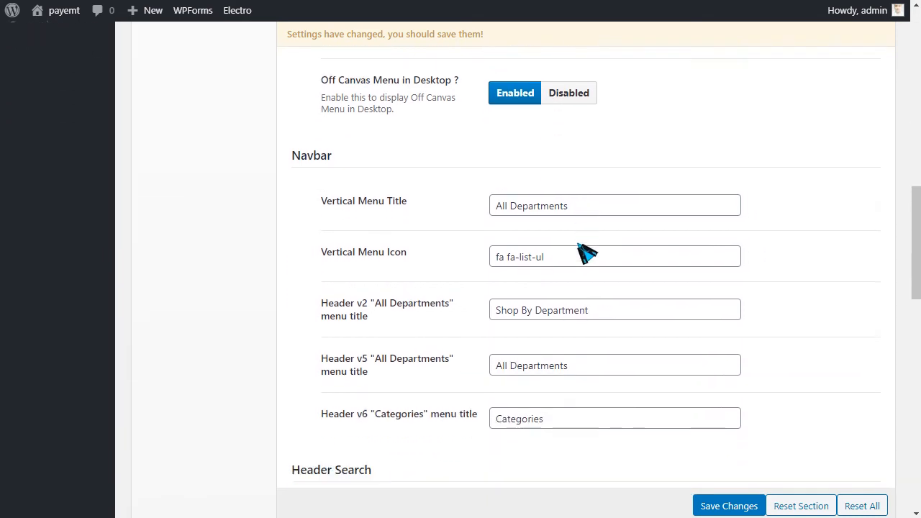
scroll(532, 216, "down", 1)
left_click(590, 117)
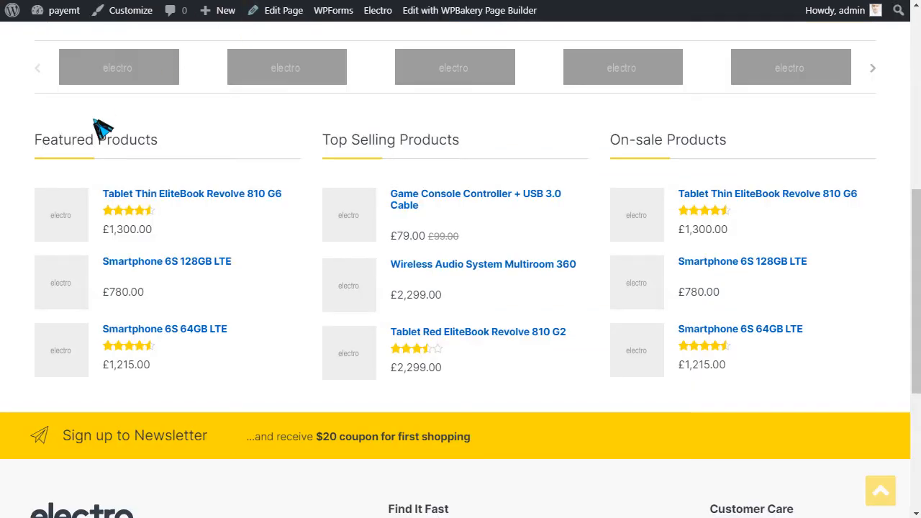
scroll(113, 115, "up", 5)
scroll(197, 151, "up", 1)
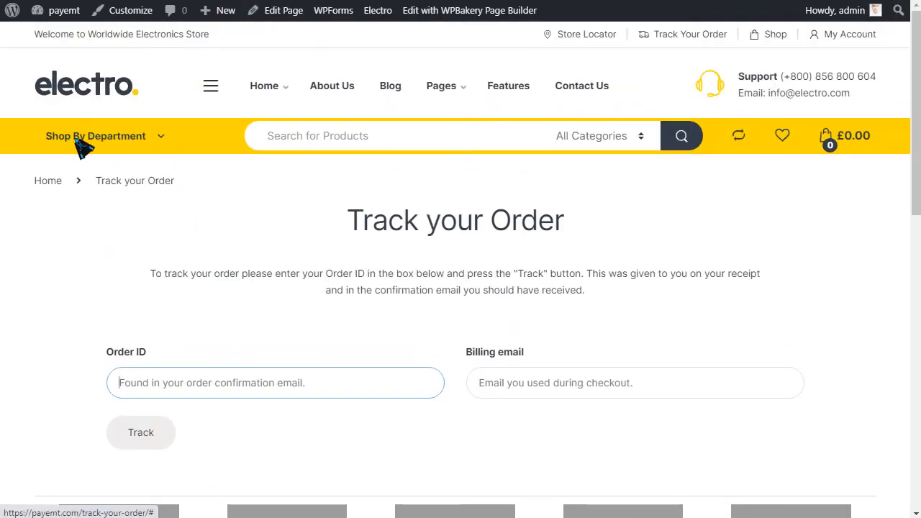
left_click(158, 143)
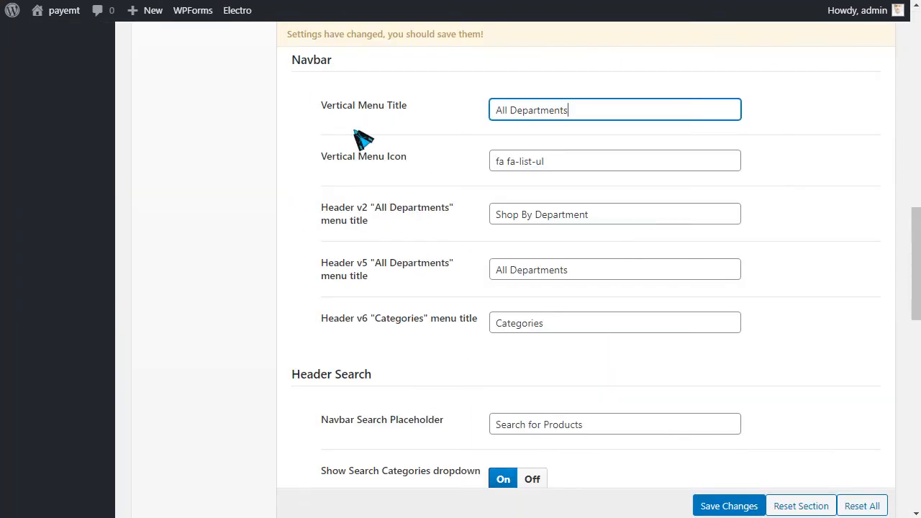
Step: Review the Navbar menu title and icon settings and the Header Search options in the Header settings
scroll(456, 199, "down", 1)
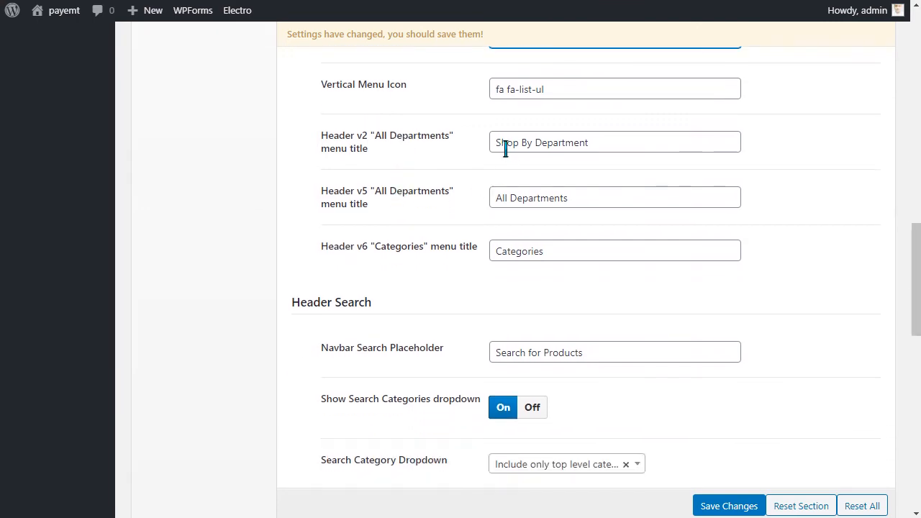
left_click_drag(506, 147, 590, 148)
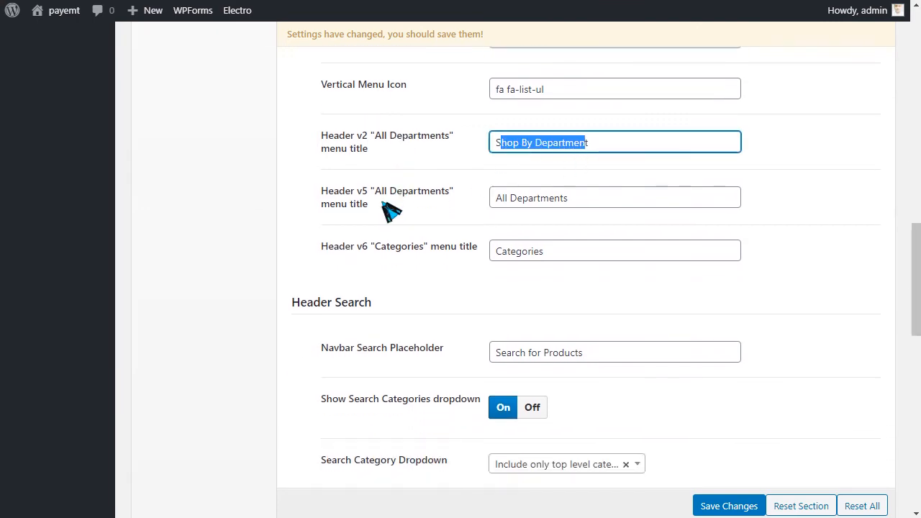
left_click_drag(329, 193, 368, 193)
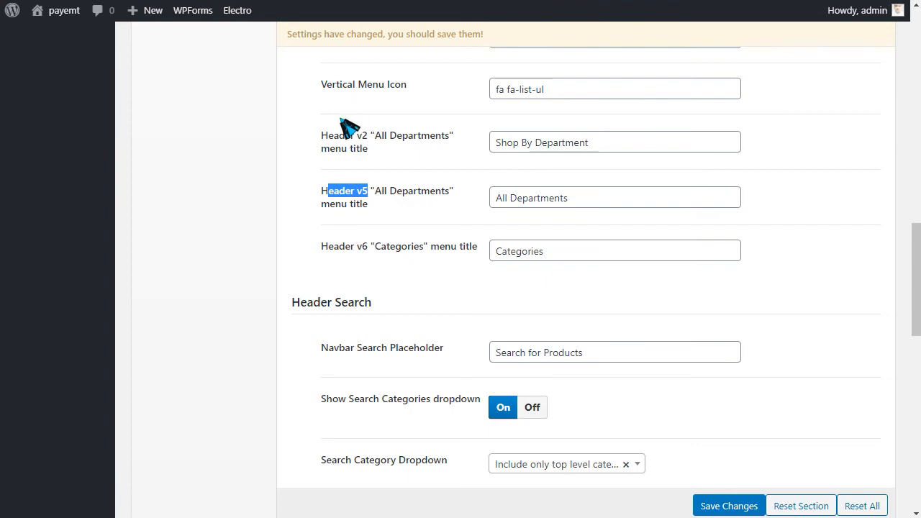
left_click_drag(334, 140, 363, 141)
left_click_drag(329, 97, 404, 97)
scroll(382, 232, "down", 1)
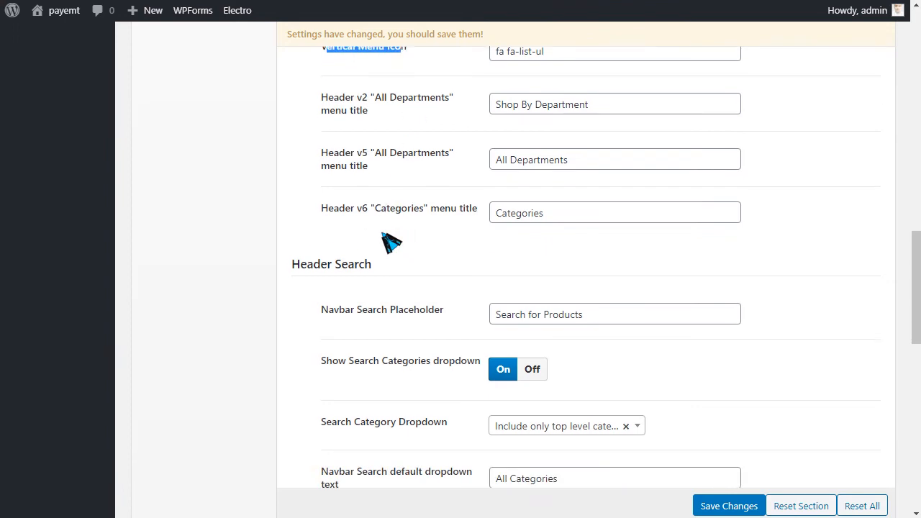
scroll(438, 242, "down", 2)
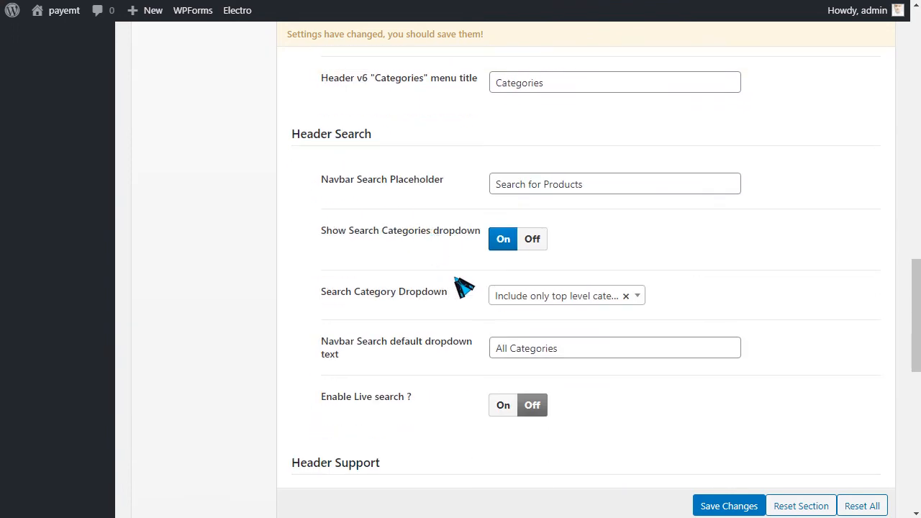
scroll(763, 302, "down", 1)
left_click_drag(914, 346, 915, 390)
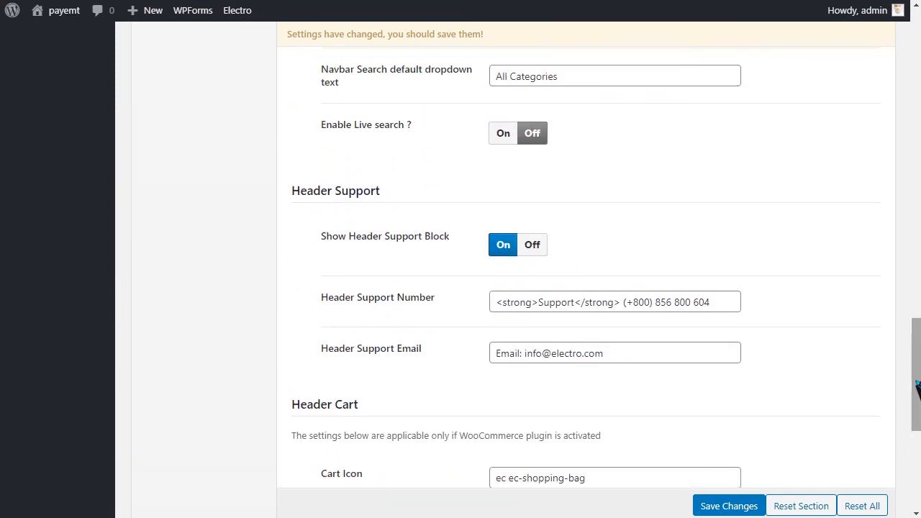
Step: Enable Live search for the header and review the Header Support, Header Cart and Header User Account options
left_click(503, 133)
scroll(679, 238, "down", 3)
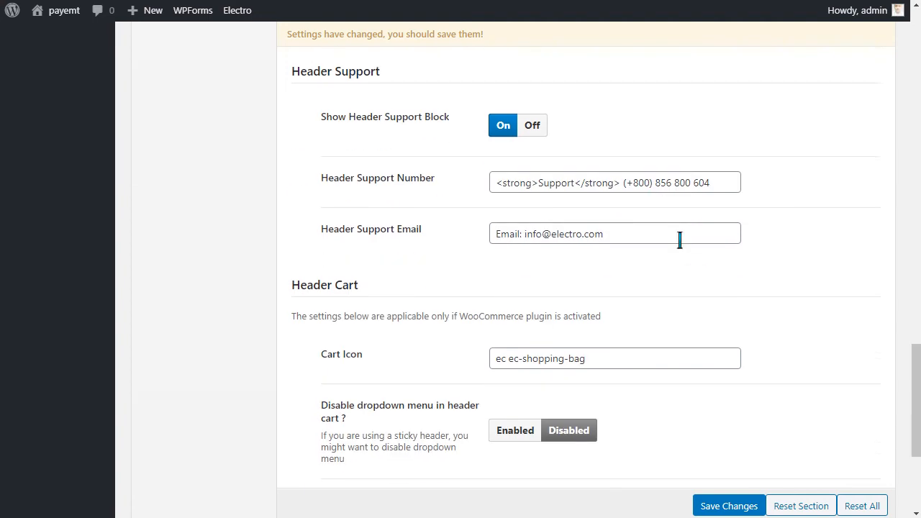
scroll(697, 268, "down", 1)
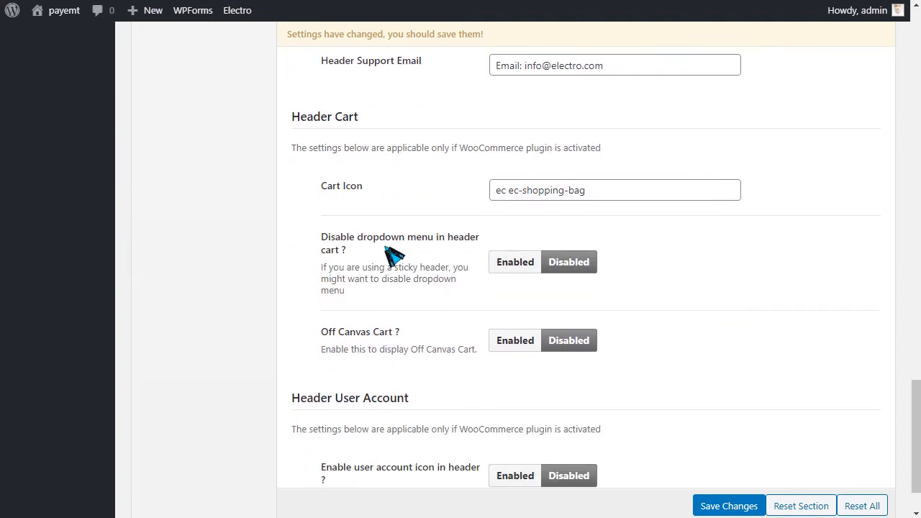
scroll(421, 261, "down", 1)
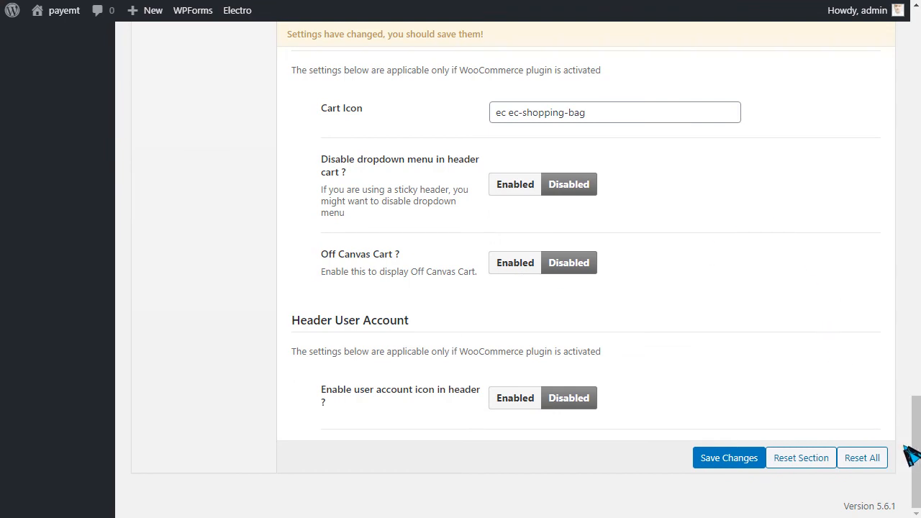
scroll(916, 456, "up", 15)
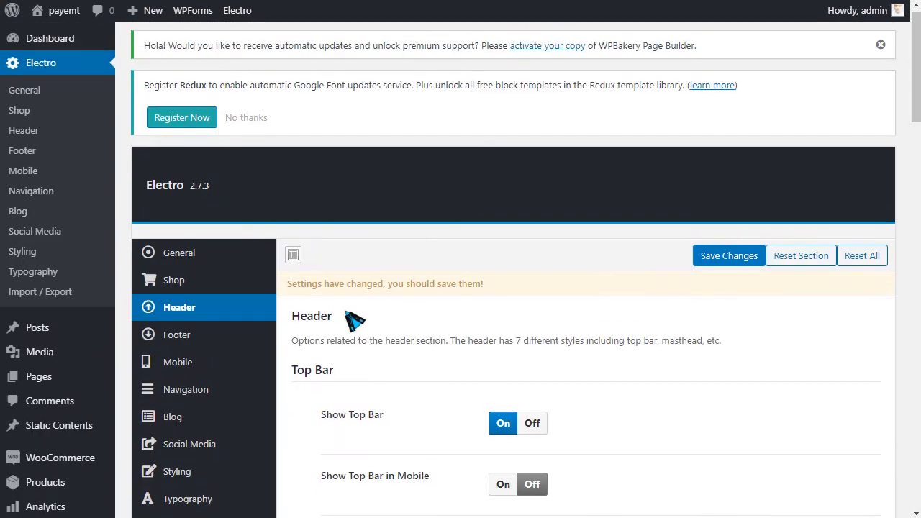
Step: Open the theme's Footer settings and review the Brands Slider, Footer Widgets and Footer Newsletter options
left_click(205, 342)
scroll(449, 281, "down", 3)
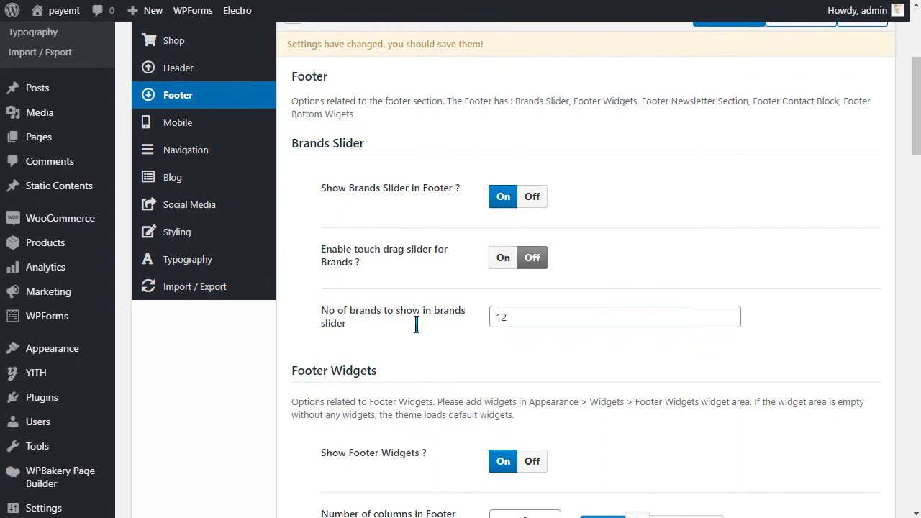
left_click(565, 324)
scroll(568, 317, "down", 2)
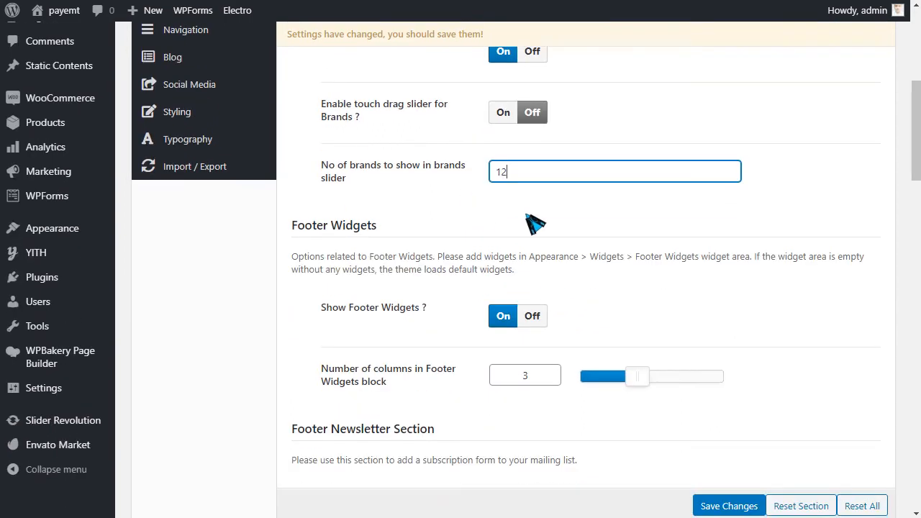
scroll(573, 310, "down", 1)
scroll(574, 309, "down", 5)
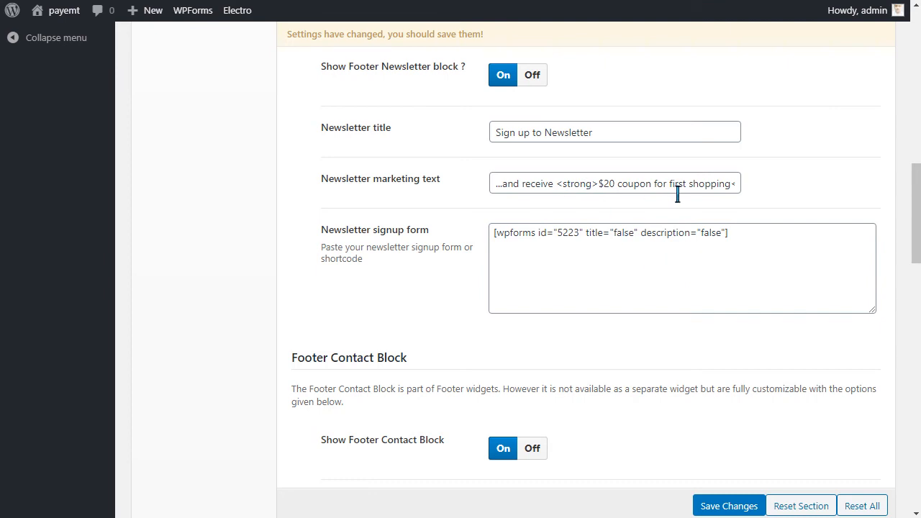
Step: Review the Footer Contact Block, Footer Bottom Widgets and Footer Credit Block settings, including the credit link and payment icons
scroll(569, 206, "down", 6)
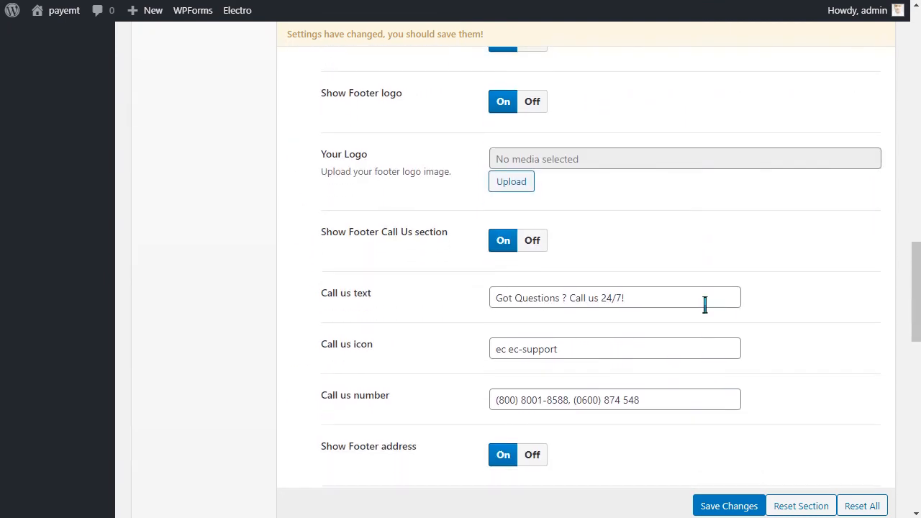
scroll(532, 230, "down", 5)
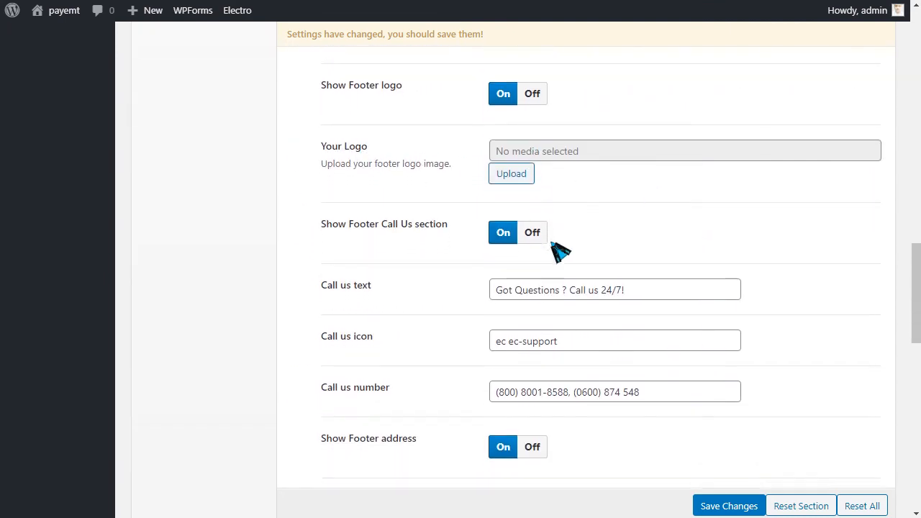
scroll(607, 274, "down", 4)
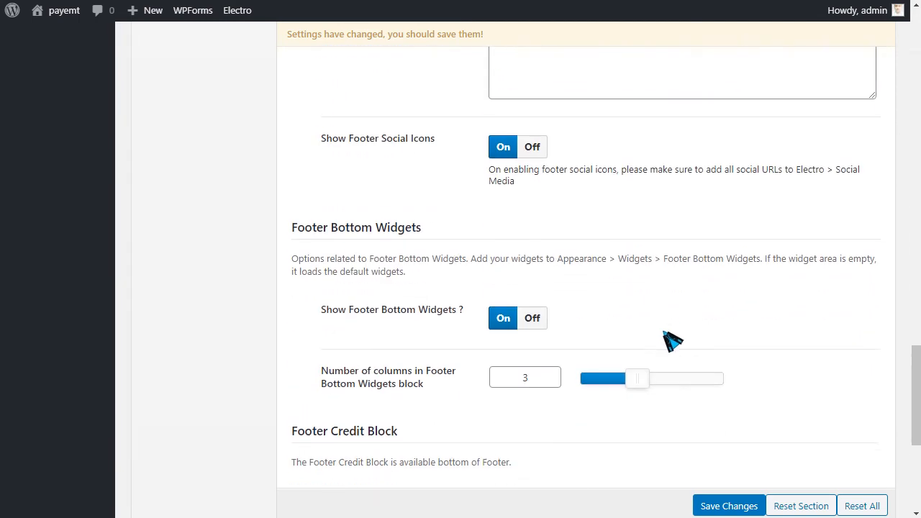
scroll(676, 360, "down", 2)
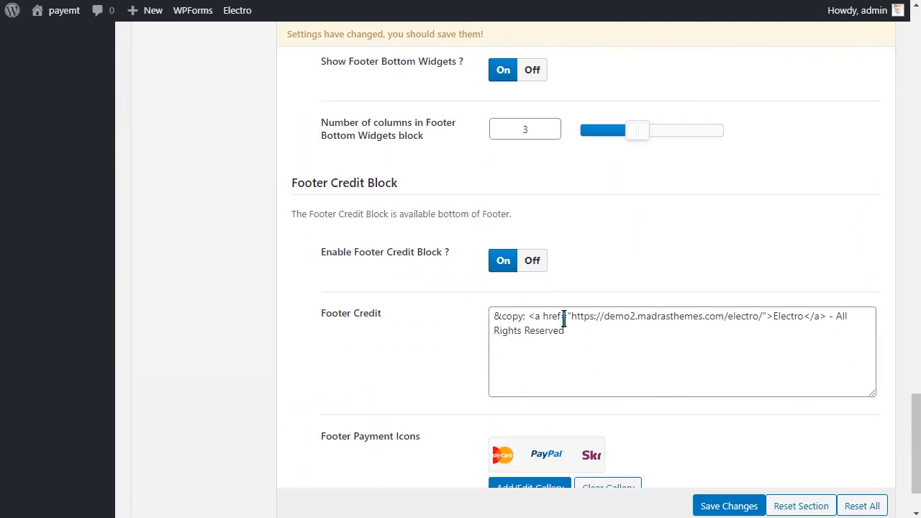
left_click_drag(529, 316, 794, 328)
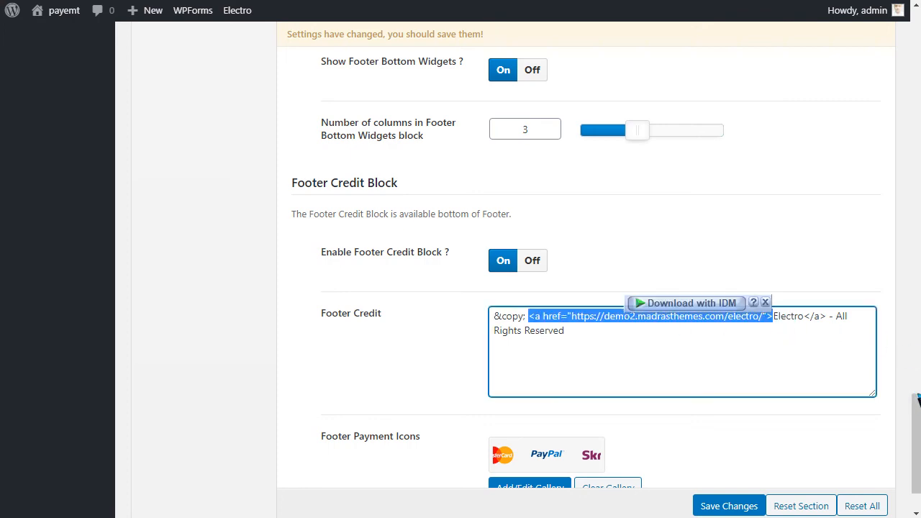
left_click_drag(918, 413, 918, 427)
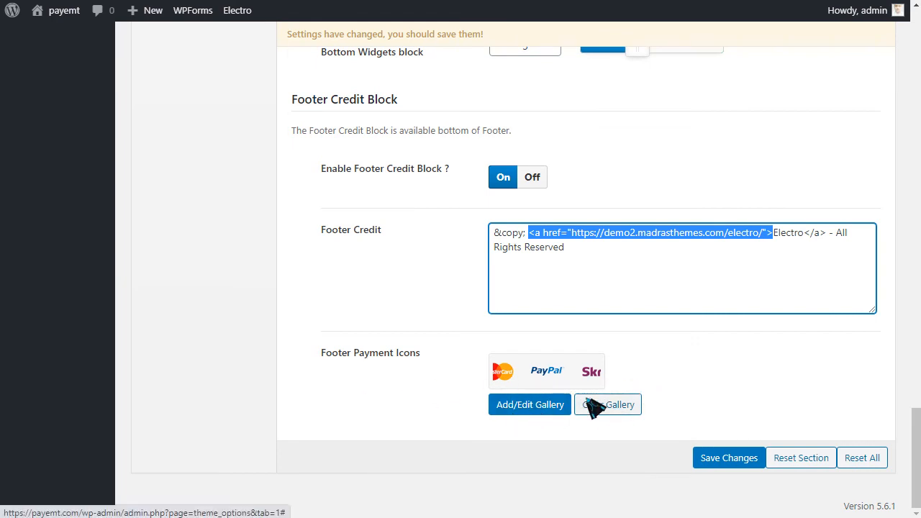
Step: Leave the theme options without saving the changes and open the list of all pages
left_click_drag(918, 446, 912, 43)
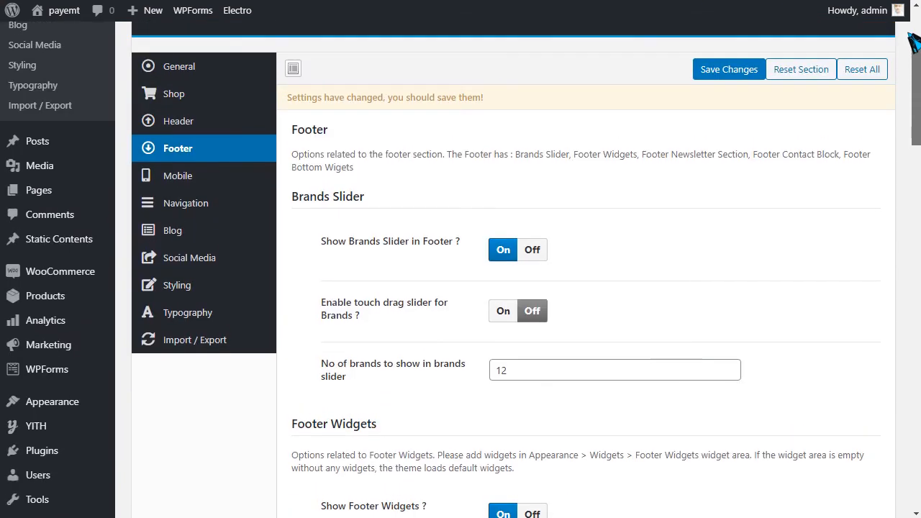
scroll(78, 167, "up", 1)
mouse_move(46, 288)
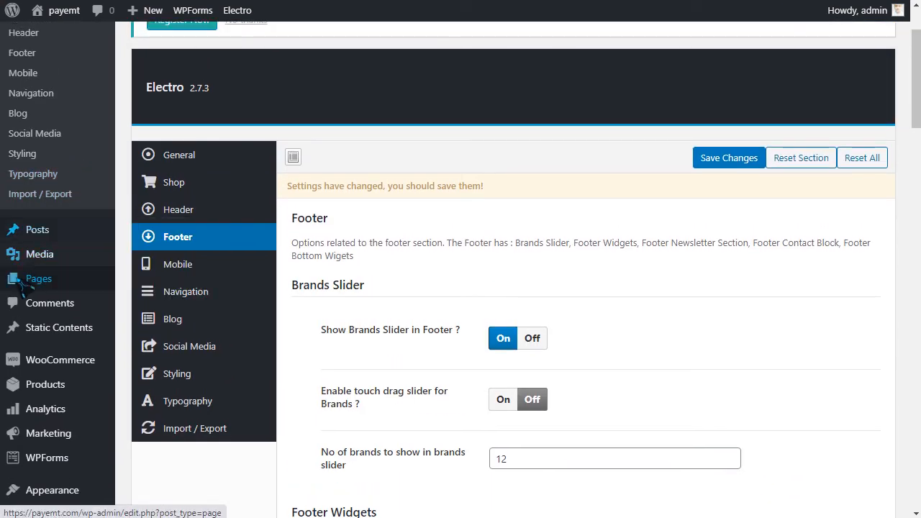
left_click(55, 285)
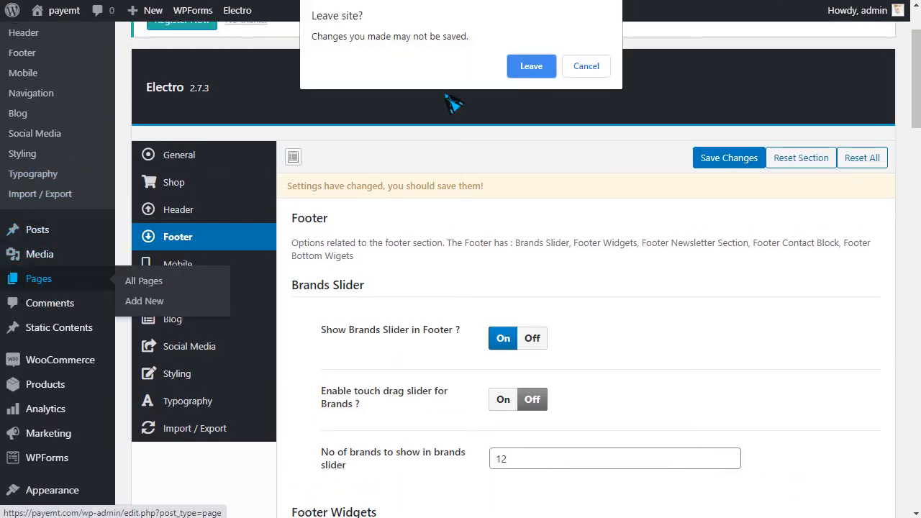
left_click(528, 67)
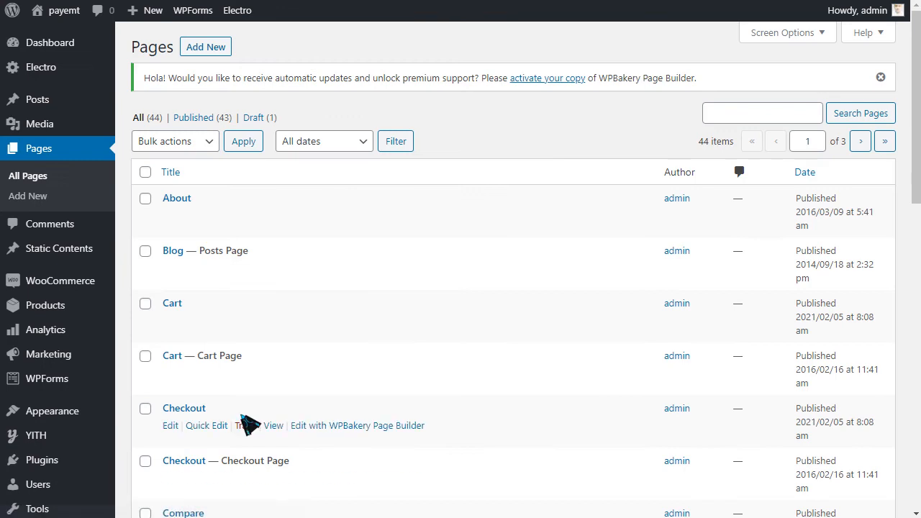
Step: Find the Home v1 front page in the page list and open it for editing
scroll(260, 198, "down", 2)
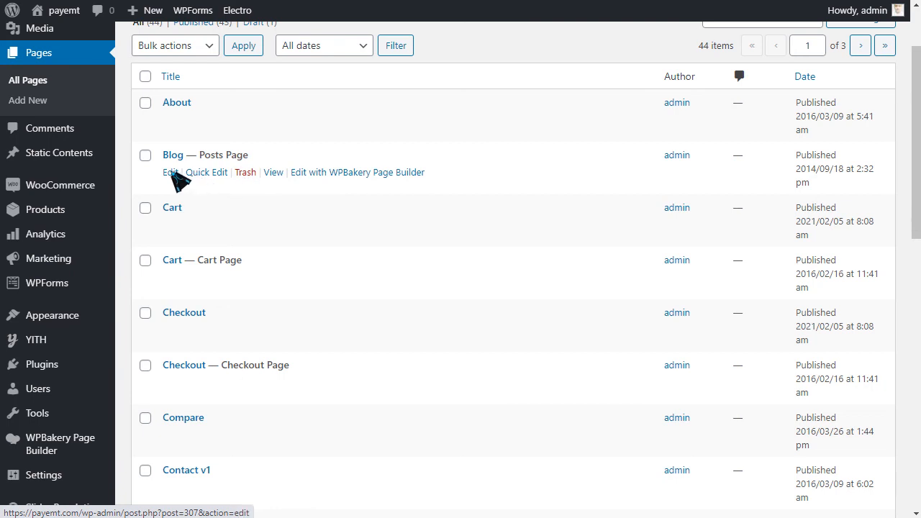
scroll(180, 182, "down", 6)
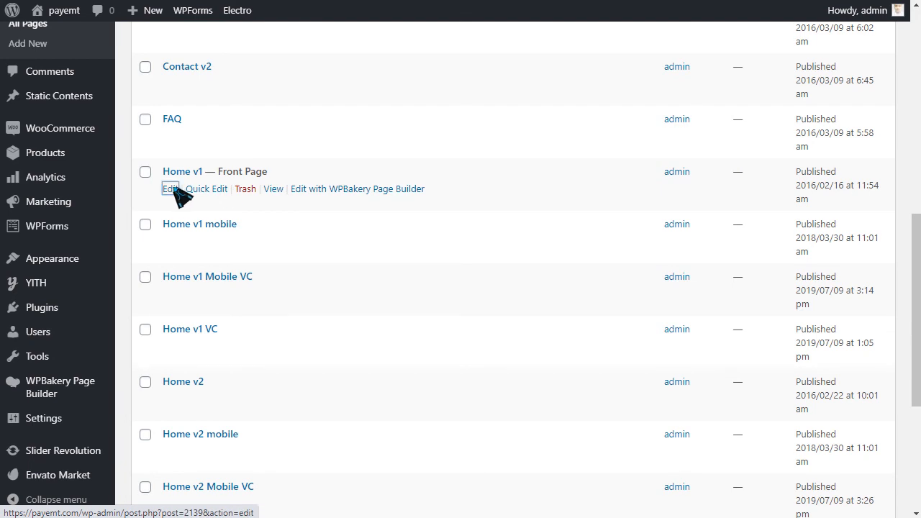
scroll(179, 194, "down", 4)
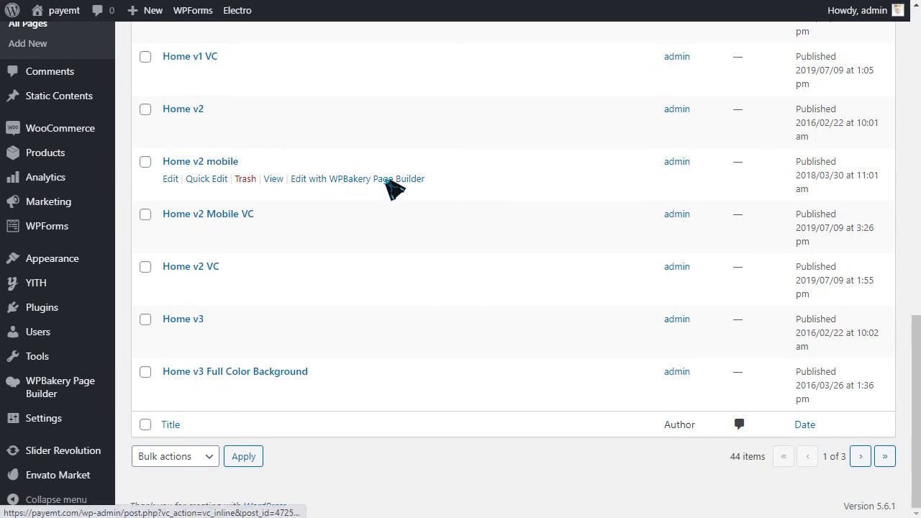
scroll(369, 222, "up", 2)
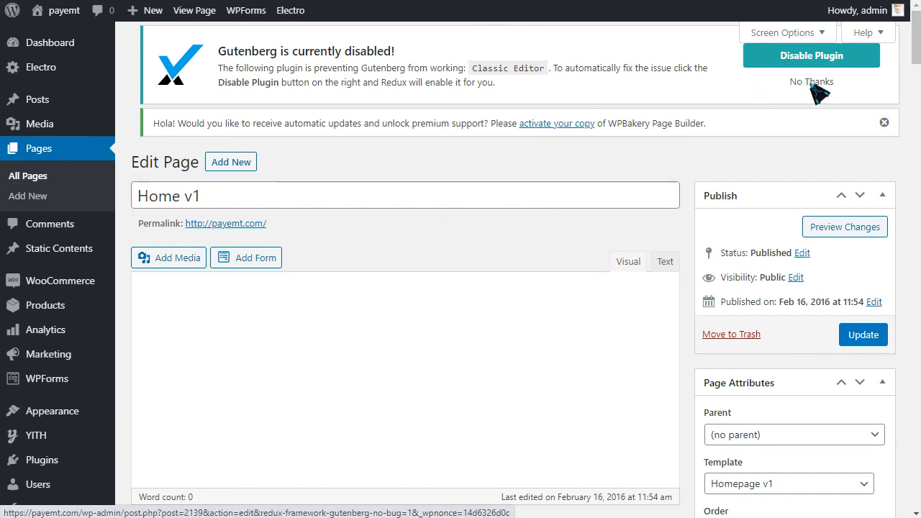
Step: Decline the offer to disable the Classic Editor plugin and look at the available page templates, keeping Homepage v1
left_click(815, 90)
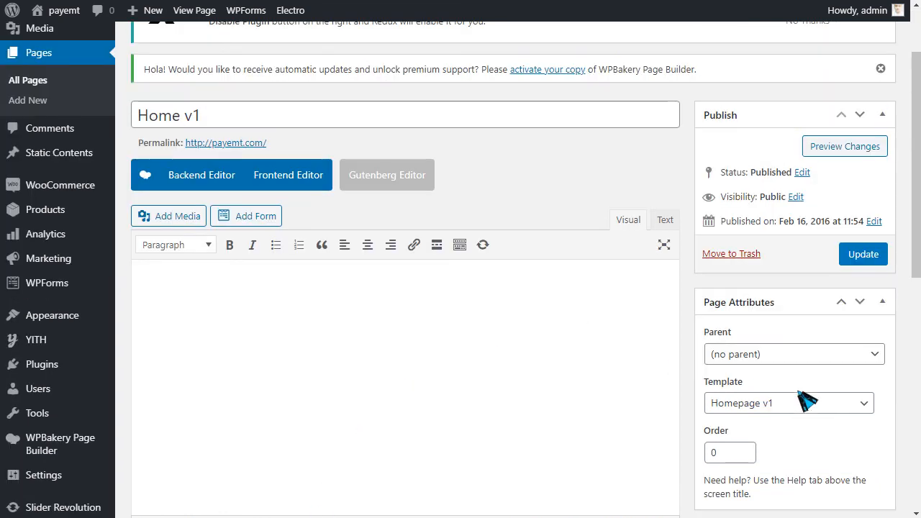
scroll(801, 397, "down", 3)
left_click(808, 315)
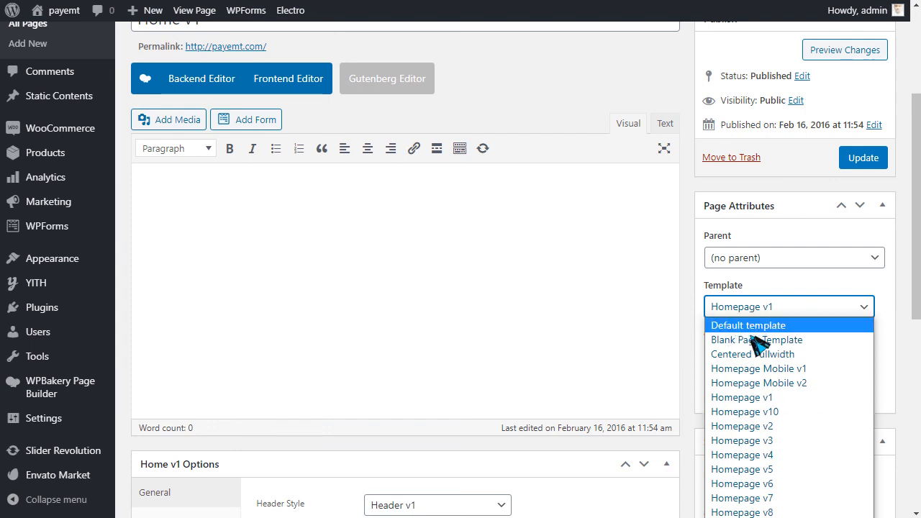
left_click(692, 327)
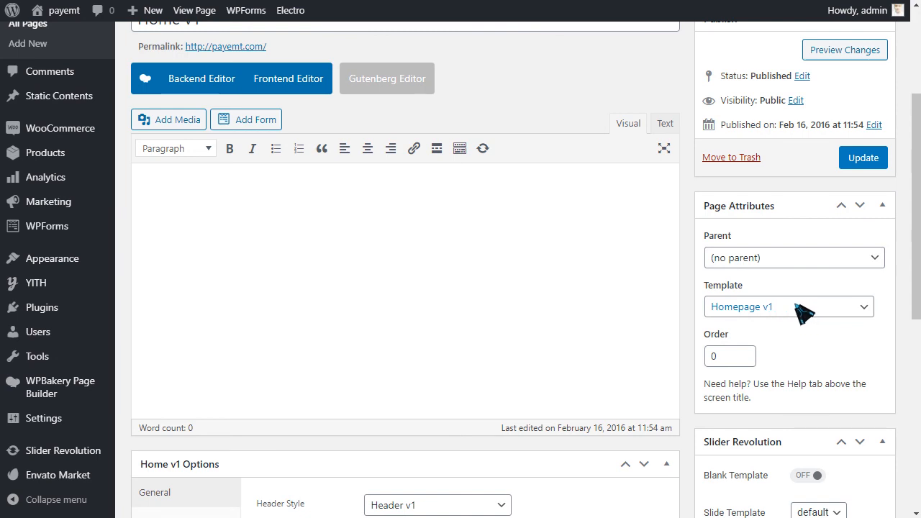
Step: Switch the Home v1 page to the WPBakery backend editor and dismiss the Add Elements hint
left_click(193, 81)
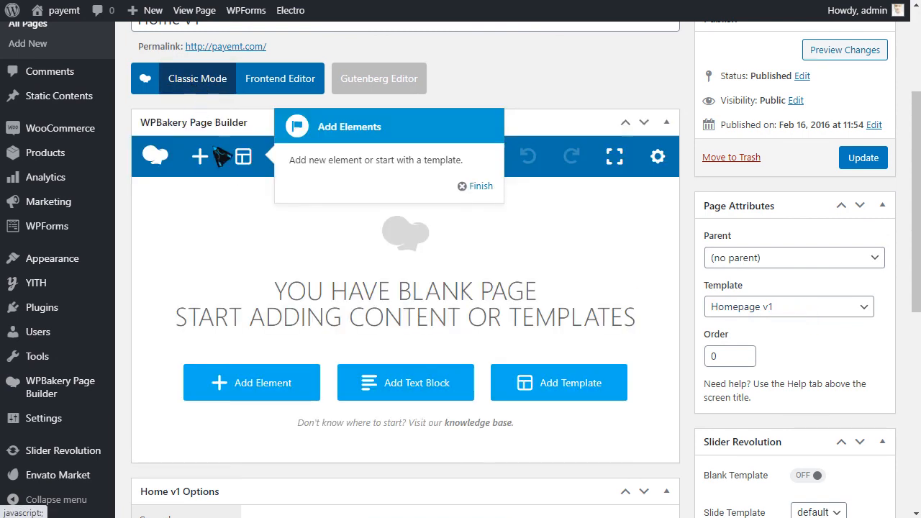
left_click(479, 189)
scroll(456, 309, "down", 4)
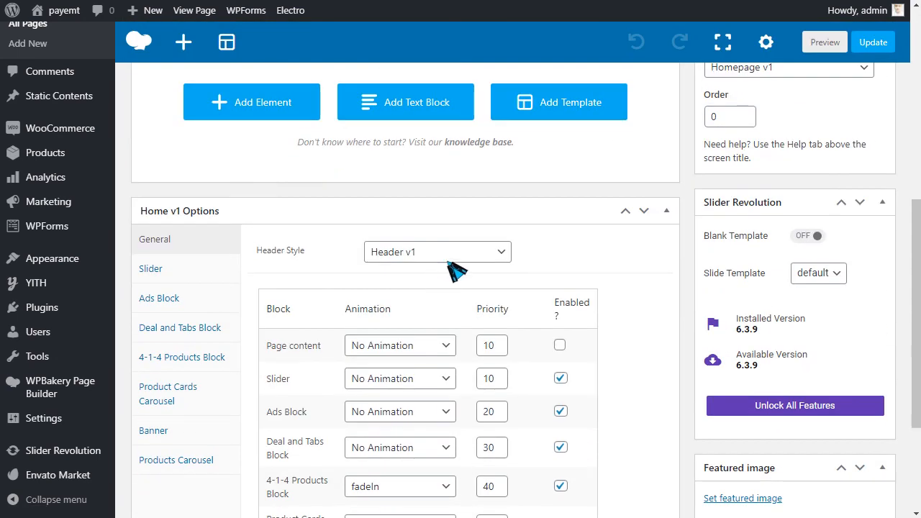
Step: Collapse the WPBakery Page Builder section and review the blocks' animation, priority and enabled settings in Home v1 Options
scroll(468, 266, "up", 2)
scroll(486, 263, "up", 3)
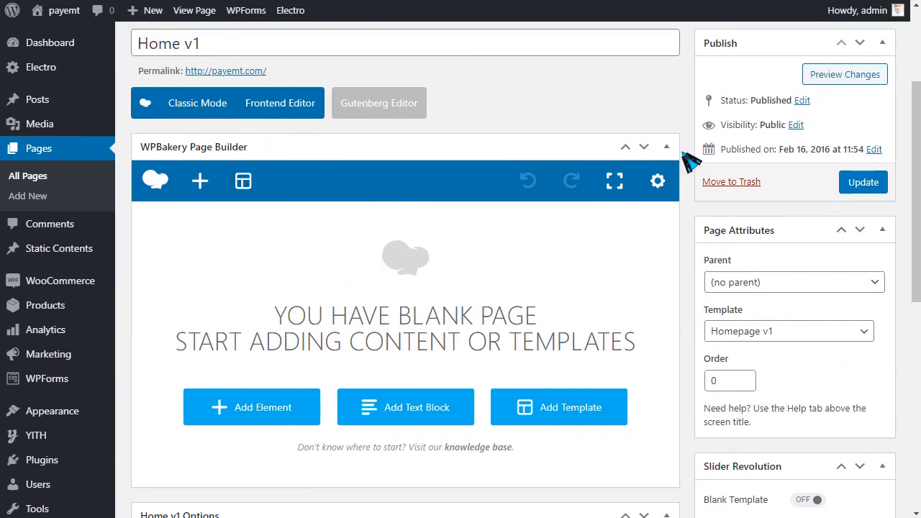
left_click(667, 149)
scroll(349, 191, "down", 2)
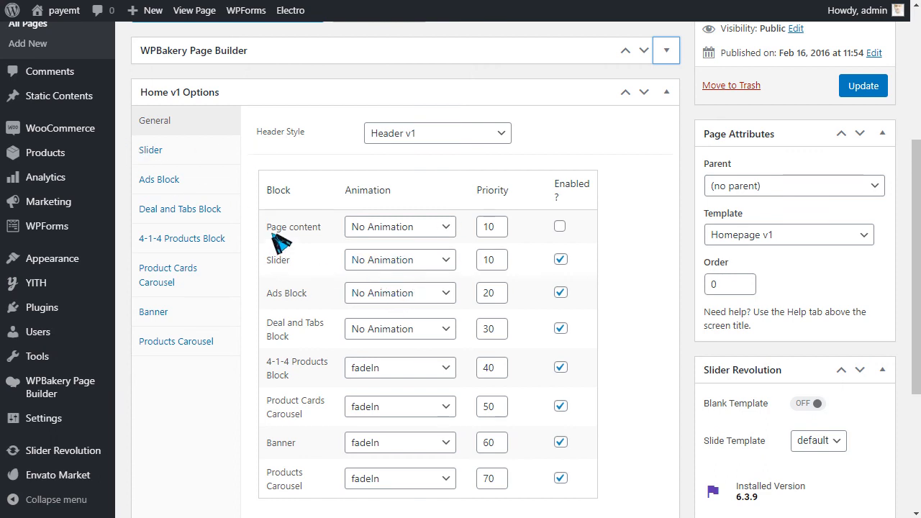
left_click_drag(276, 227, 297, 266)
scroll(518, 261, "down", 3)
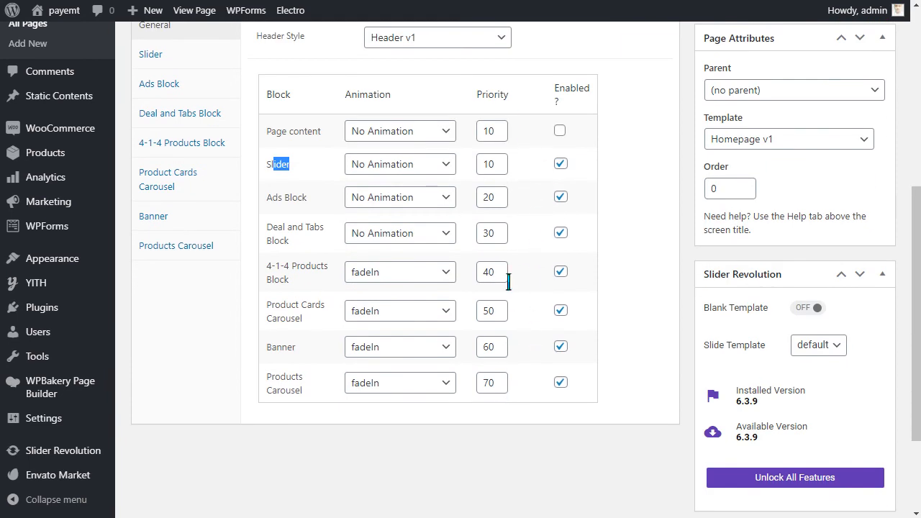
Step: Review the priority values of the Slider through Products Carousel blocks in the Home v1 general options
double_click(490, 171)
left_click_drag(495, 199, 490, 208)
left_click(495, 240)
left_click_drag(500, 277, 492, 288)
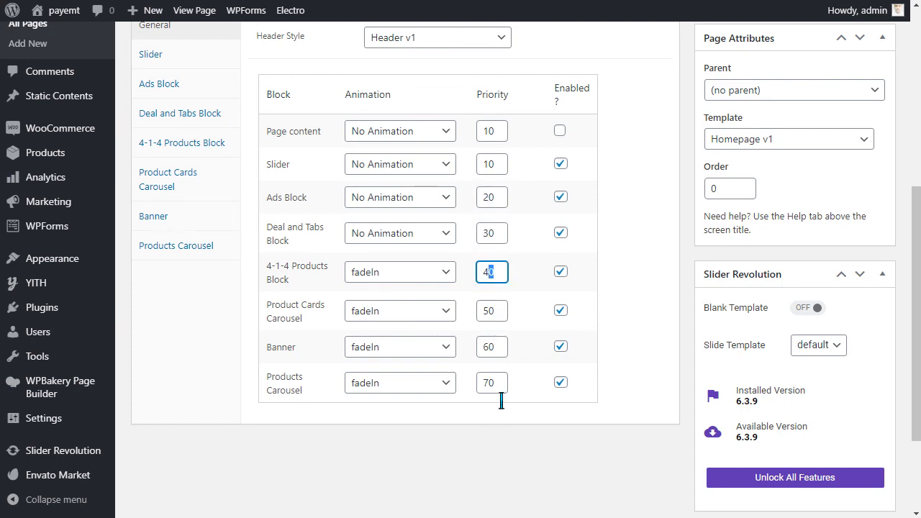
left_click_drag(500, 385, 483, 391)
left_click(485, 171)
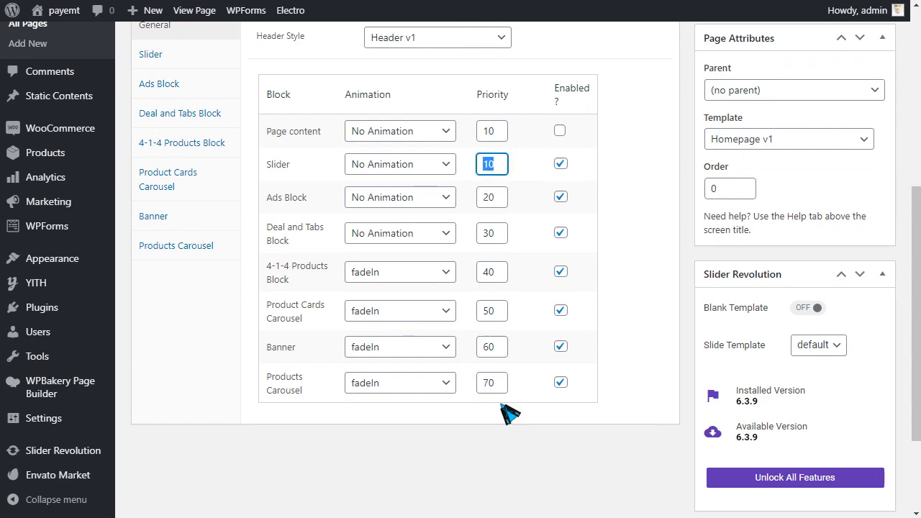
Step: Look over the Slider block's shortcode and the Ads Block's text, link and image settings
scroll(267, 202, "up", 2)
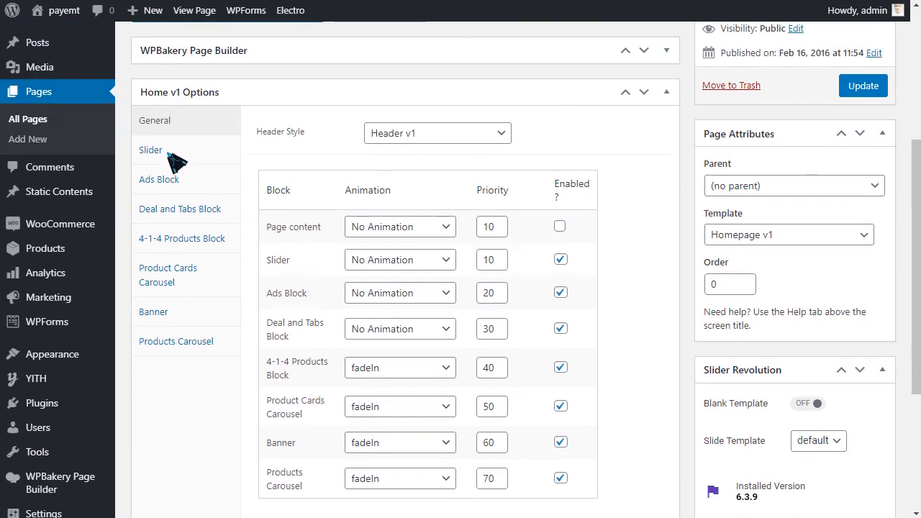
left_click(176, 162)
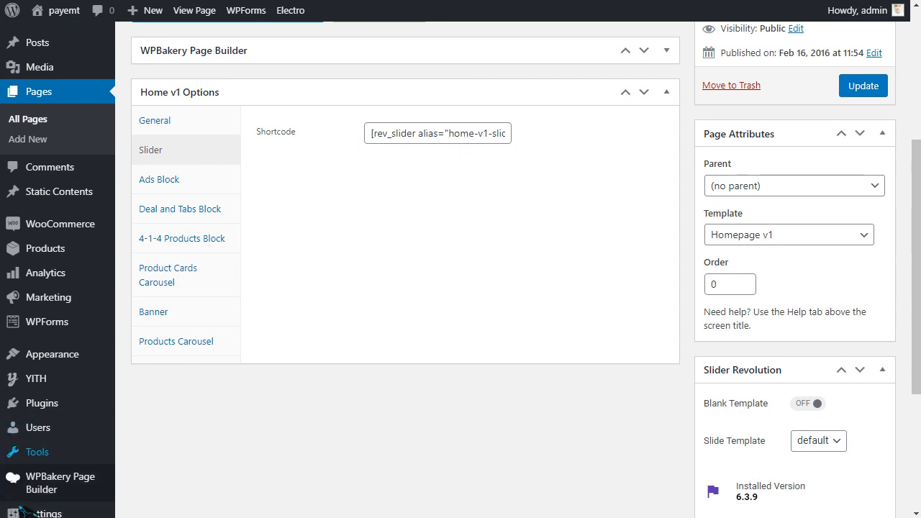
left_click(172, 181)
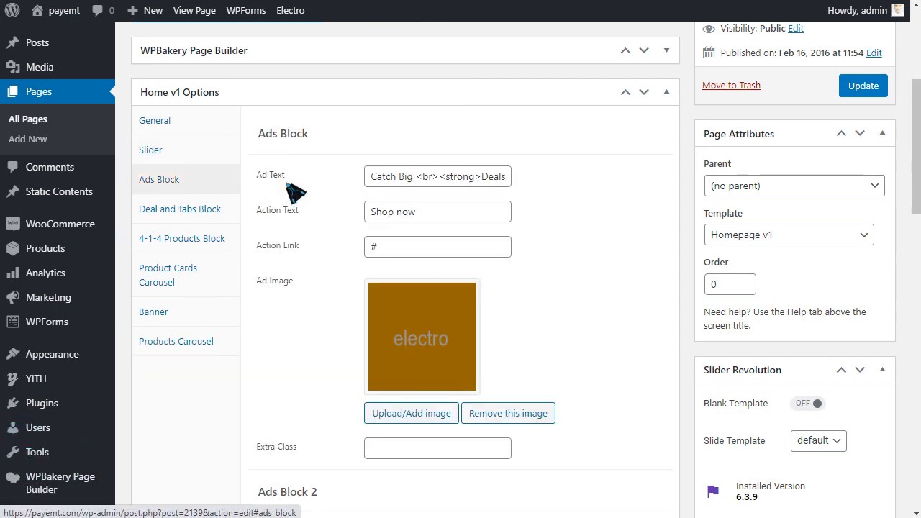
scroll(425, 287, "down", 1)
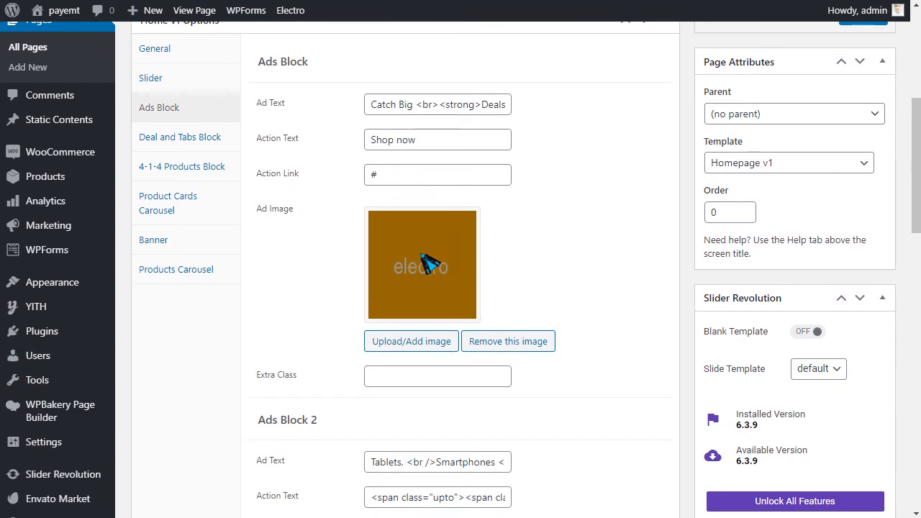
Step: Examine the Deals Block settings, including its title, product choice, deal product ID and savings option
left_click(174, 145)
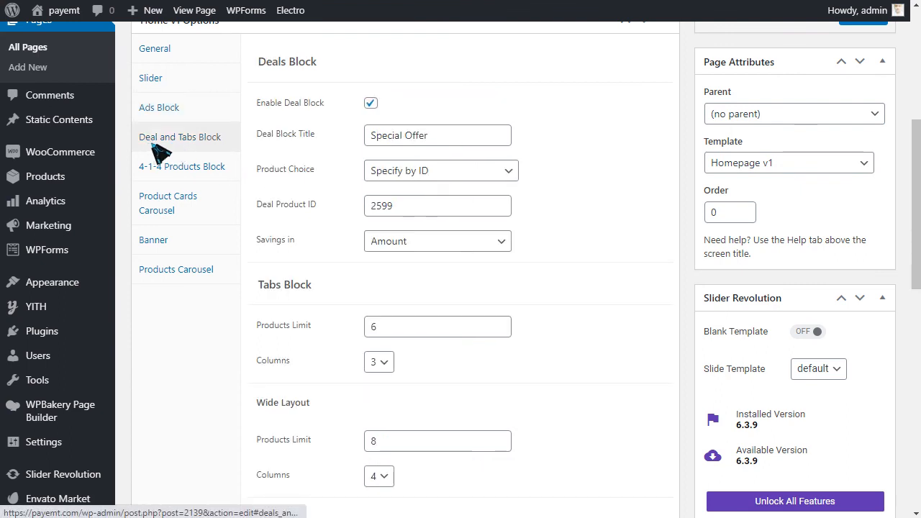
left_click_drag(467, 148, 349, 148)
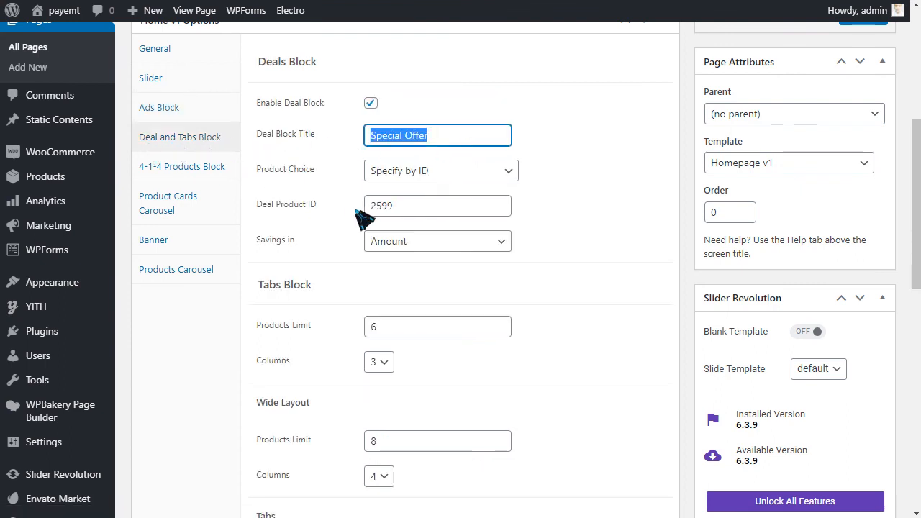
scroll(439, 143, "down", 1)
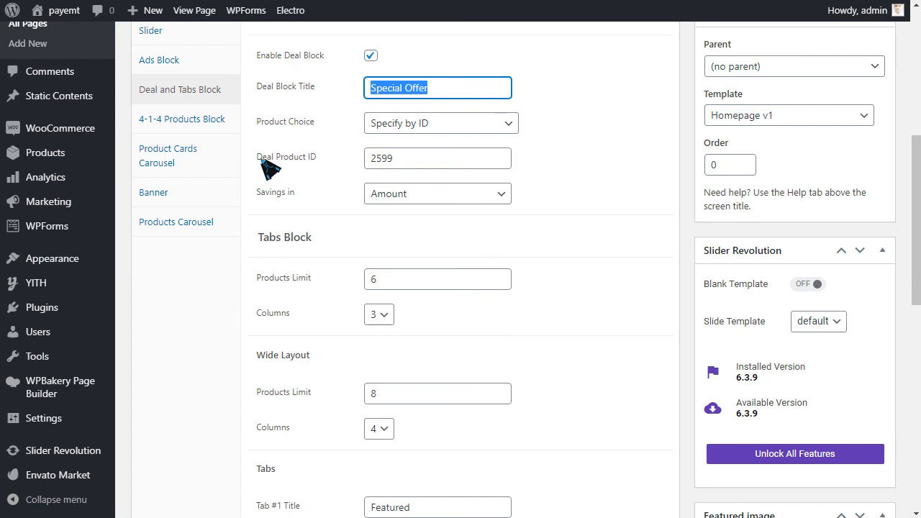
left_click(422, 167)
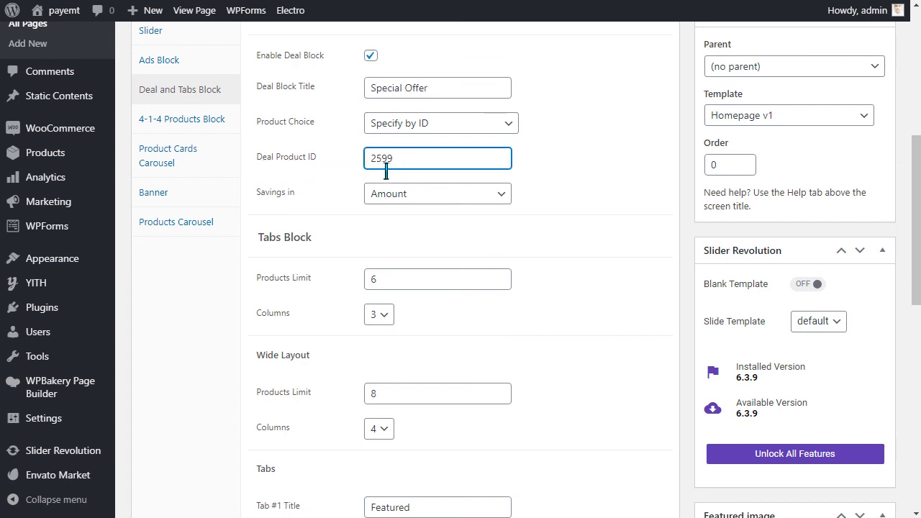
scroll(338, 223, "down", 1)
mouse_move(51, 153)
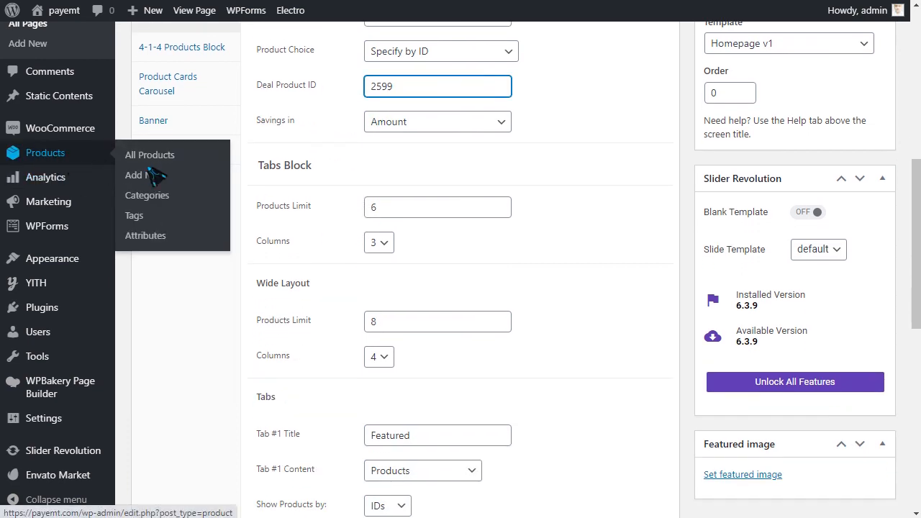
scroll(460, 232, "down", 1)
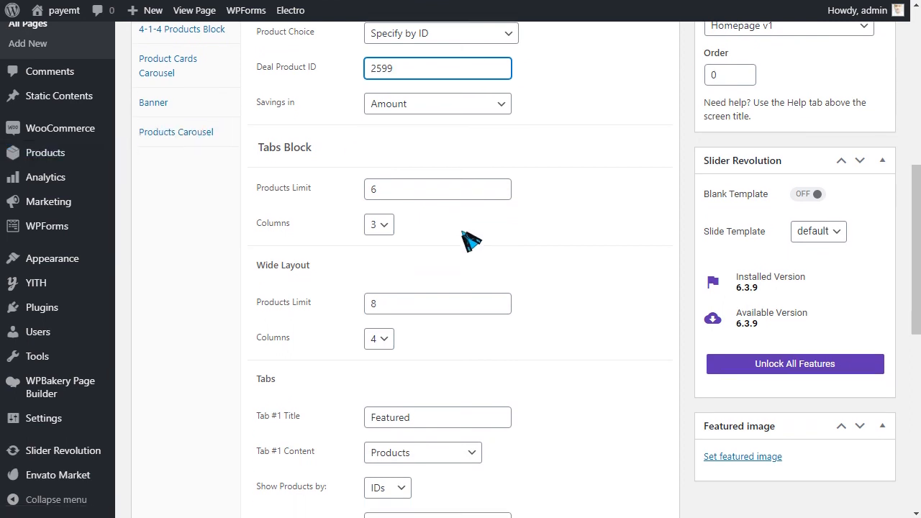
Step: Review the Tabs Block's products limit and columns for the standard and wide layouts
left_click(383, 176)
left_click(403, 205)
left_click(395, 255)
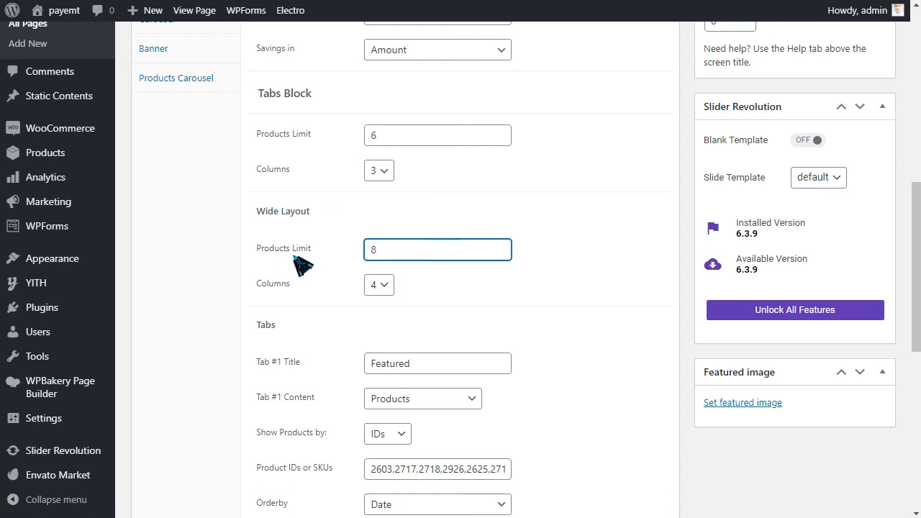
scroll(403, 245, "down", 1)
left_click(387, 221)
left_click(389, 222)
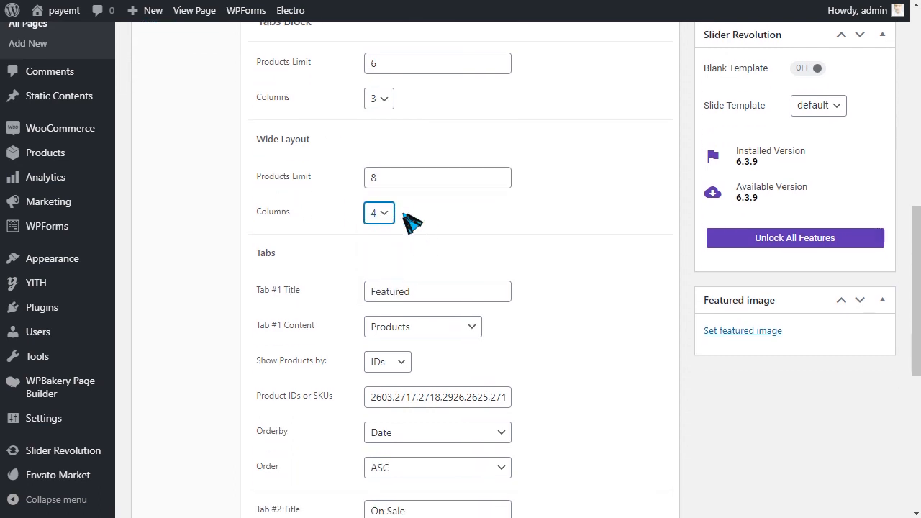
Step: Review the Featured tab's title, product IDs and sorting options, and set its Order to DESC
scroll(403, 231, "down", 1)
left_click(427, 203)
scroll(468, 244, "down", 1)
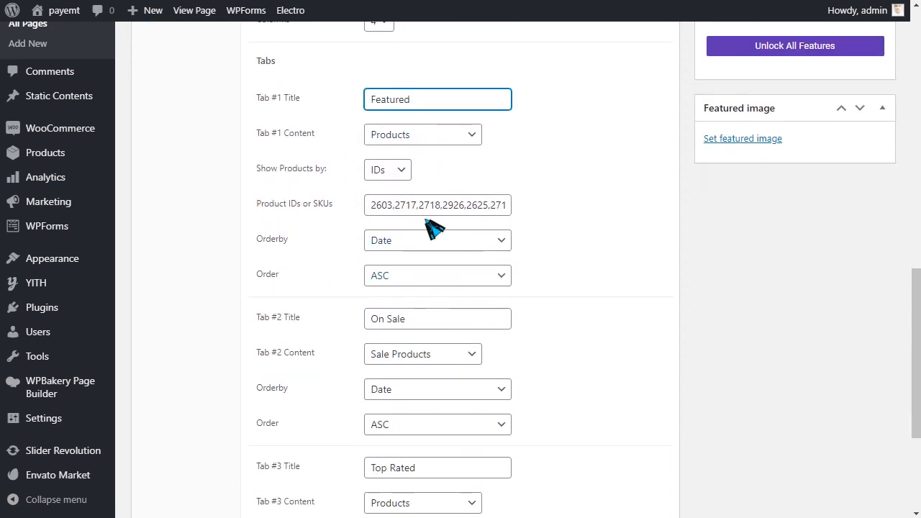
left_click_drag(373, 218, 542, 208)
scroll(558, 231, "down", 1)
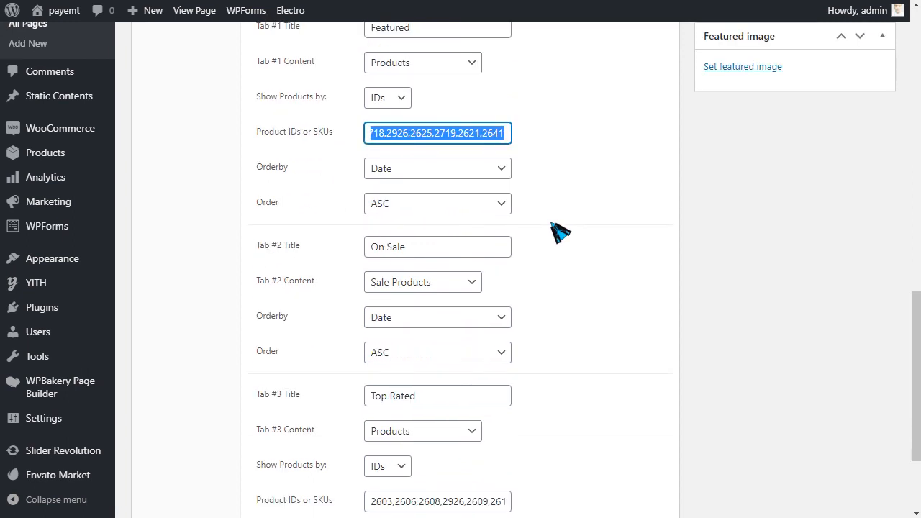
left_click(405, 100)
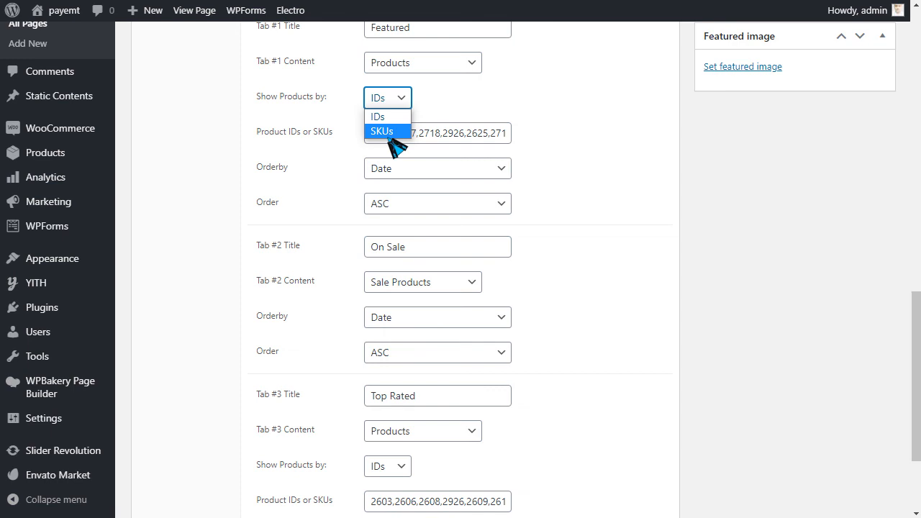
left_click(455, 139)
left_click(451, 170)
left_click(448, 207)
left_click(407, 240)
Step: Check the On Sale tab's title and its available content choices, keeping Sale Products
scroll(434, 158, "down", 1)
left_click(439, 159)
left_click(455, 186)
left_click(456, 188)
left_click(461, 189)
left_click(460, 191)
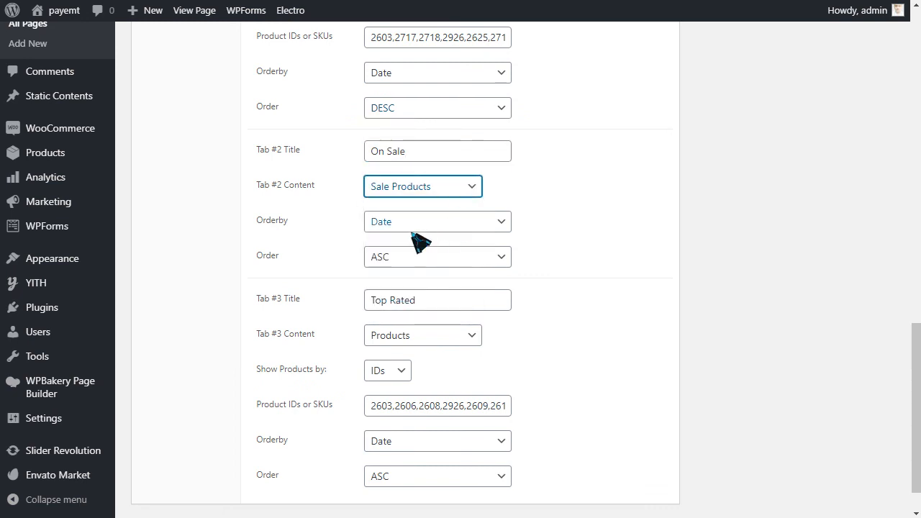
Step: Examine the Top Rated tab's content, product IDs and sorting settings, and return to the start of the block options
scroll(421, 244, "down", 1)
scroll(422, 392, "up", 1)
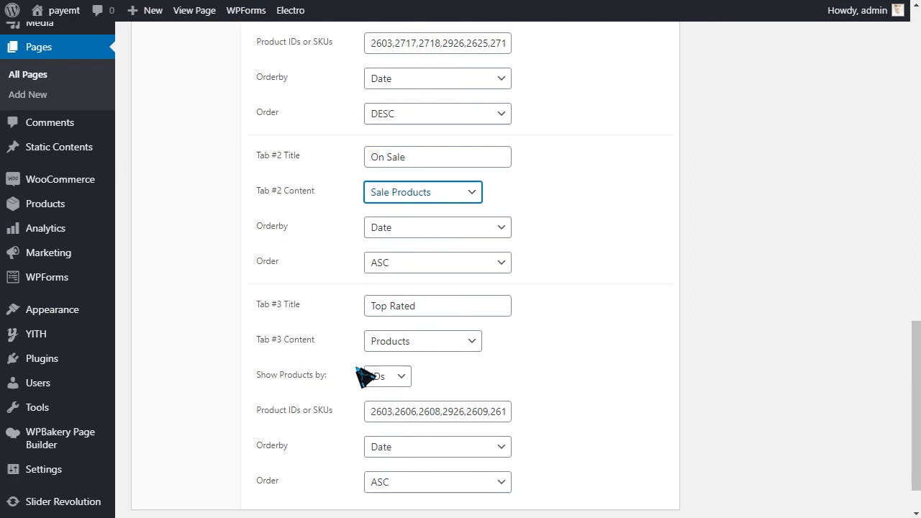
scroll(357, 370, "down", 1)
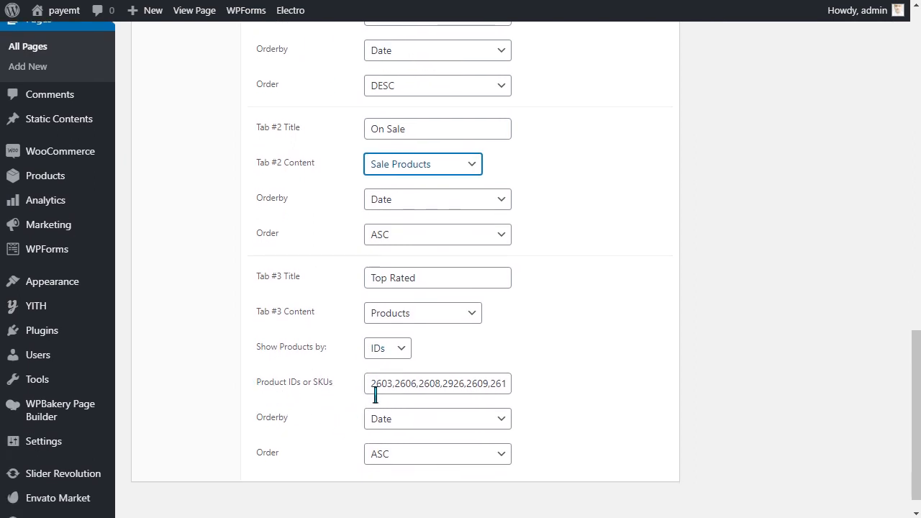
left_click_drag(375, 394, 541, 392)
scroll(481, 405, "up", 10)
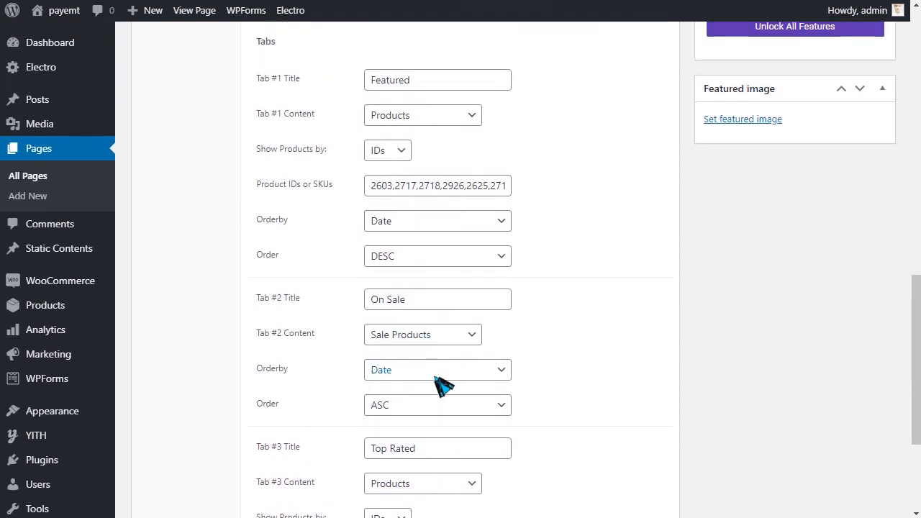
scroll(443, 371, "up", 2)
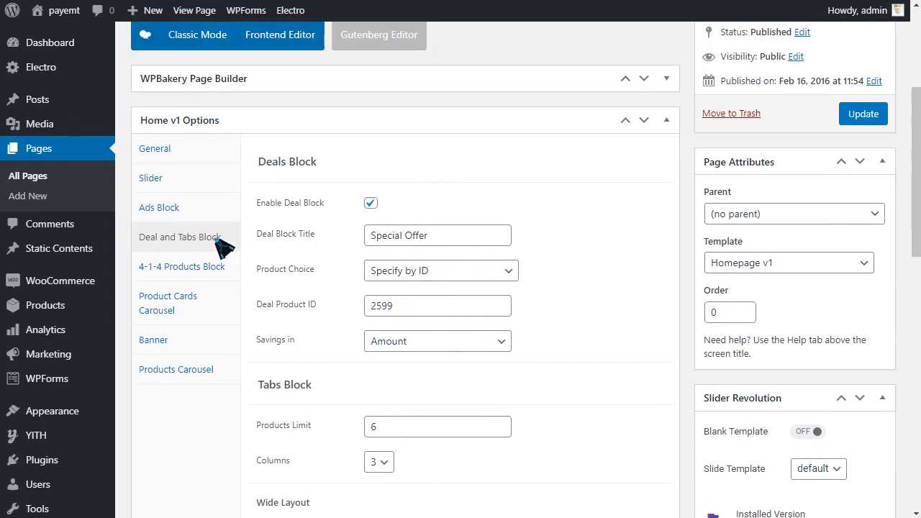
Step: Open the 4-1-4 Products Block options and review the section title and category slugs
left_click(189, 271)
left_click(452, 170)
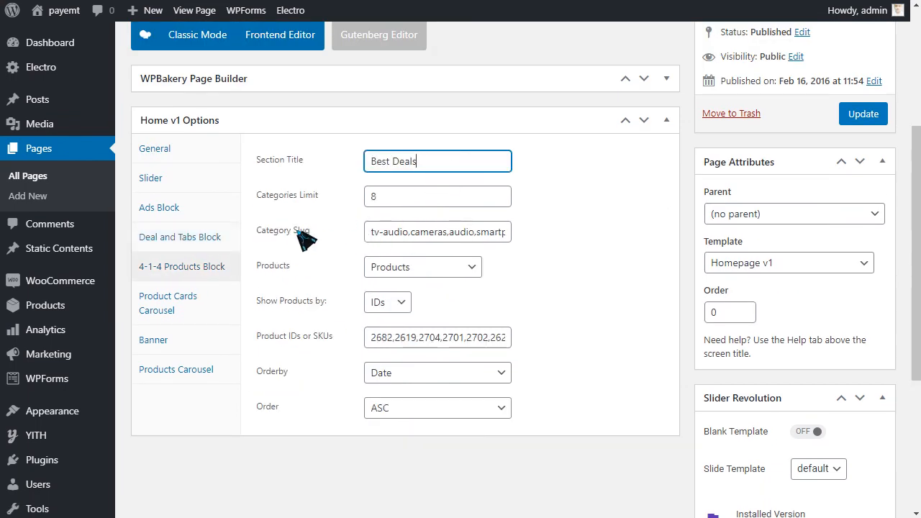
left_click_drag(375, 243, 415, 242)
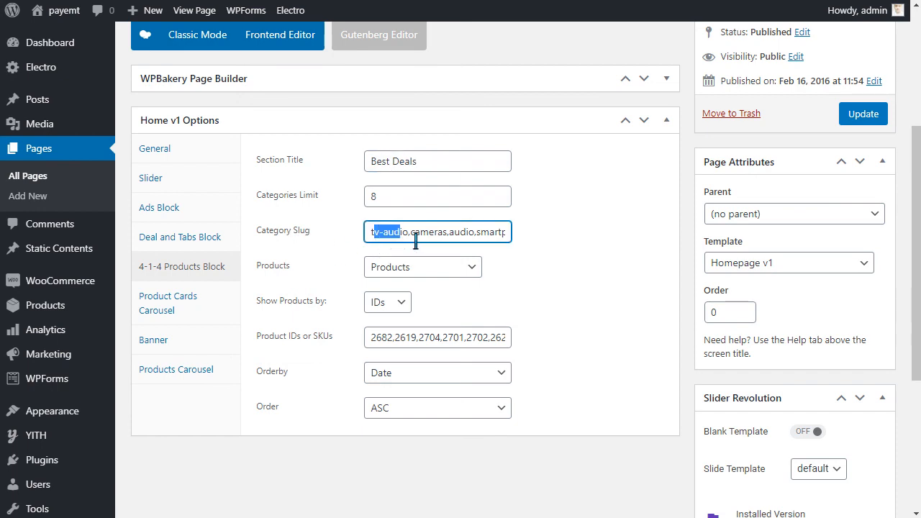
double_click(427, 243)
double_click(461, 242)
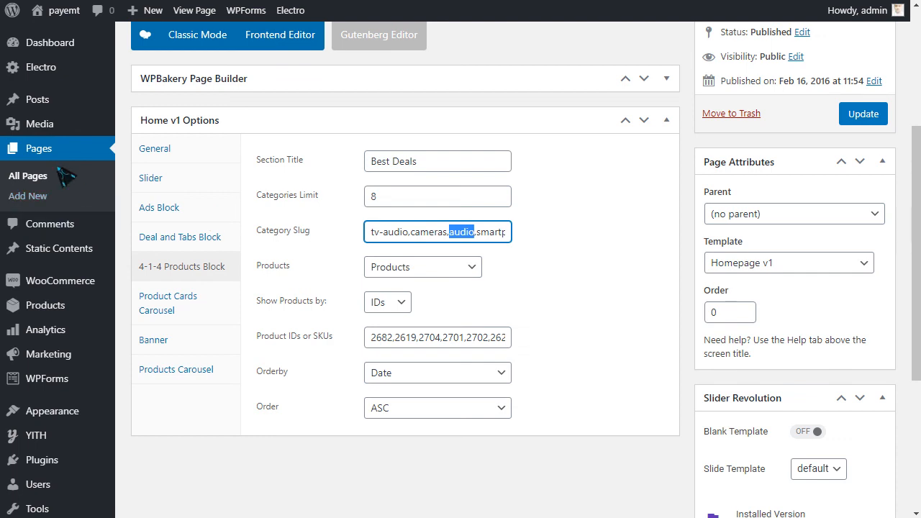
Step: Go to the product categories, open the 12.3 inch category for editing and inspect the tag ID in its address
mouse_move(57, 279)
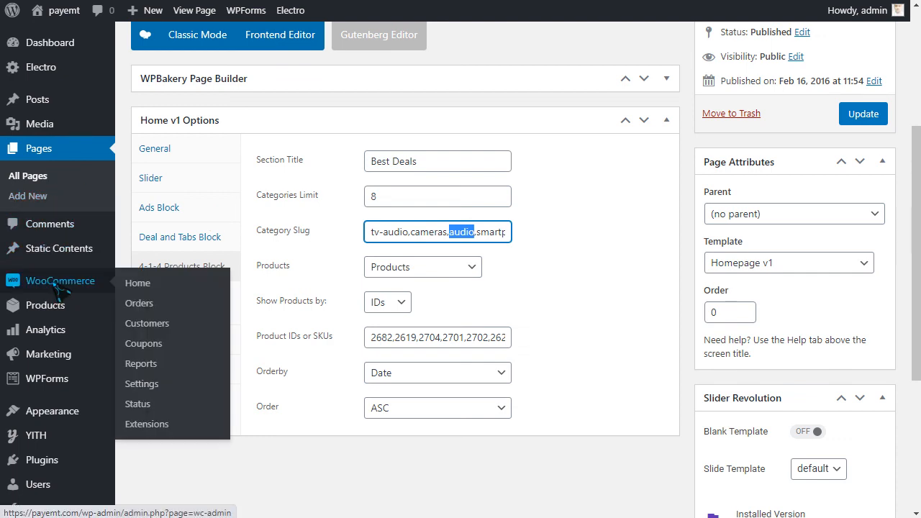
mouse_move(57, 305)
left_click(135, 353)
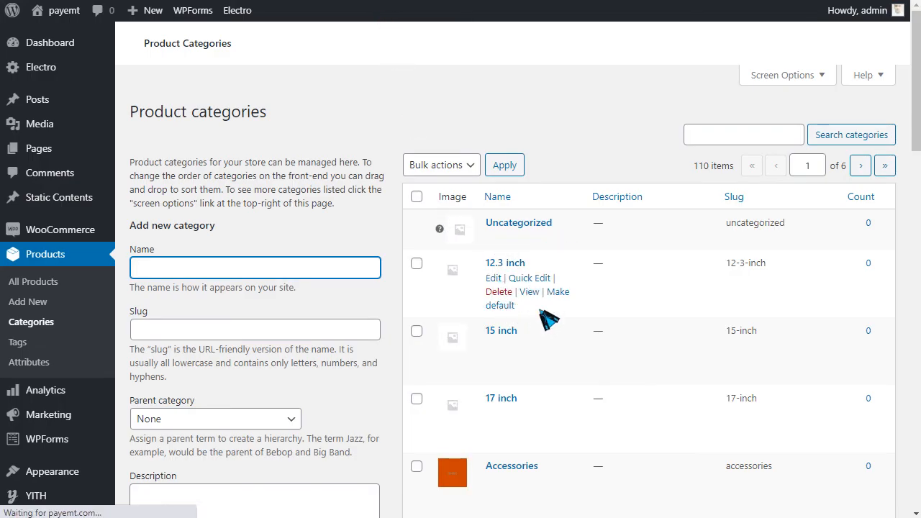
left_click(493, 279)
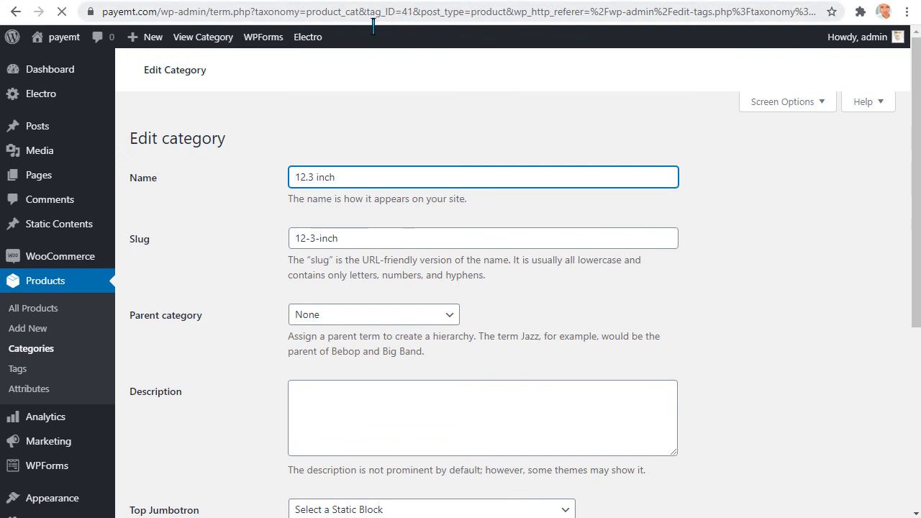
left_click_drag(402, 14, 417, 15)
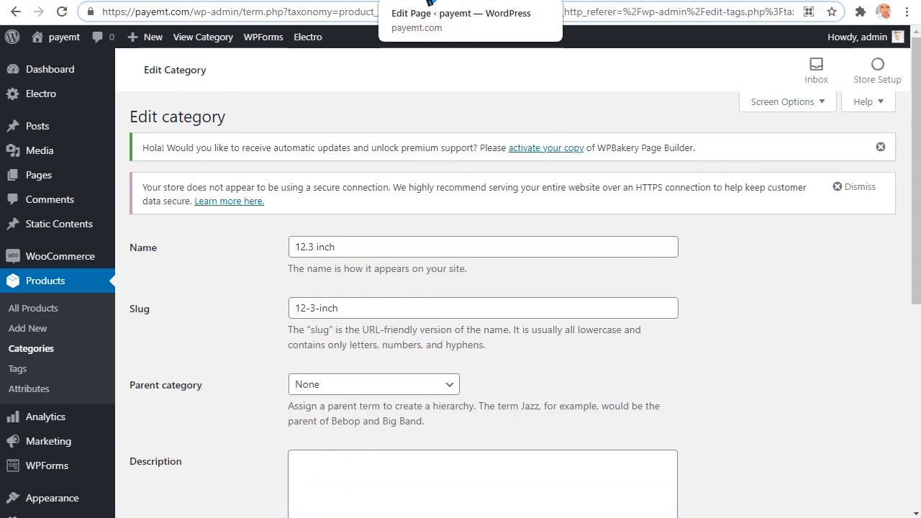
Step: Copy the 12.3 inch category's slug and replace tv-audio with 12-3-inch in the 4-1-4 Products Block's category slugs
left_click(430, 1)
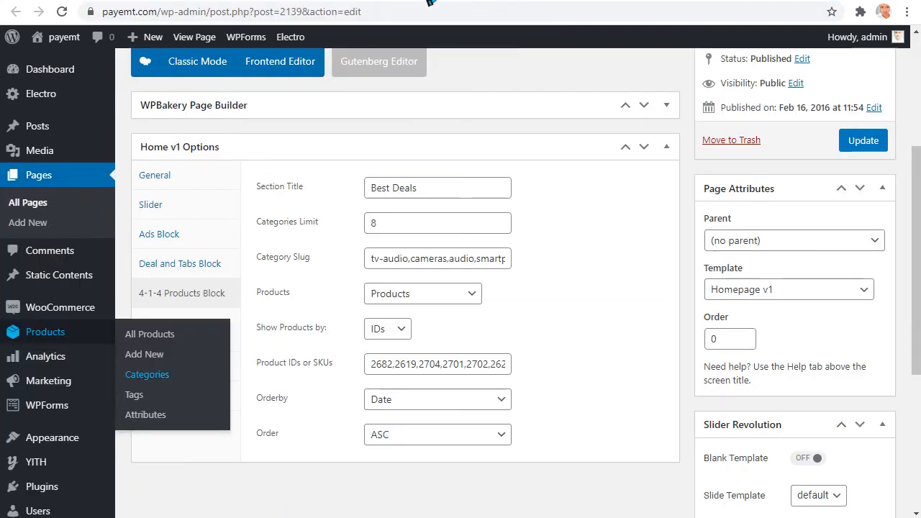
double_click(386, 374)
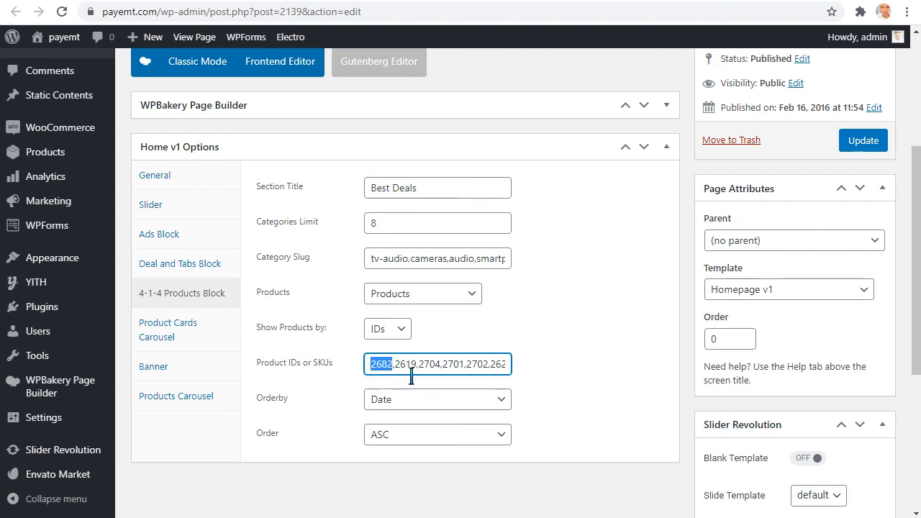
left_click_drag(409, 262, 374, 270)
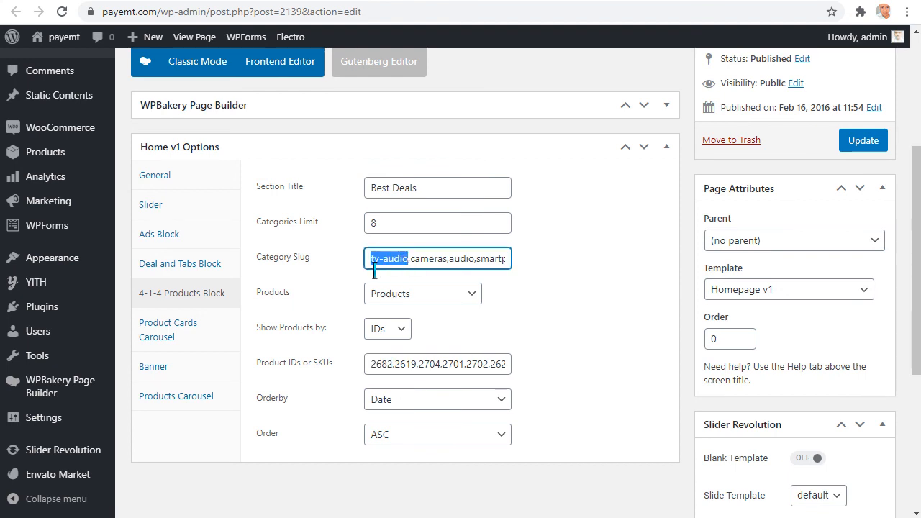
left_click(502, 1)
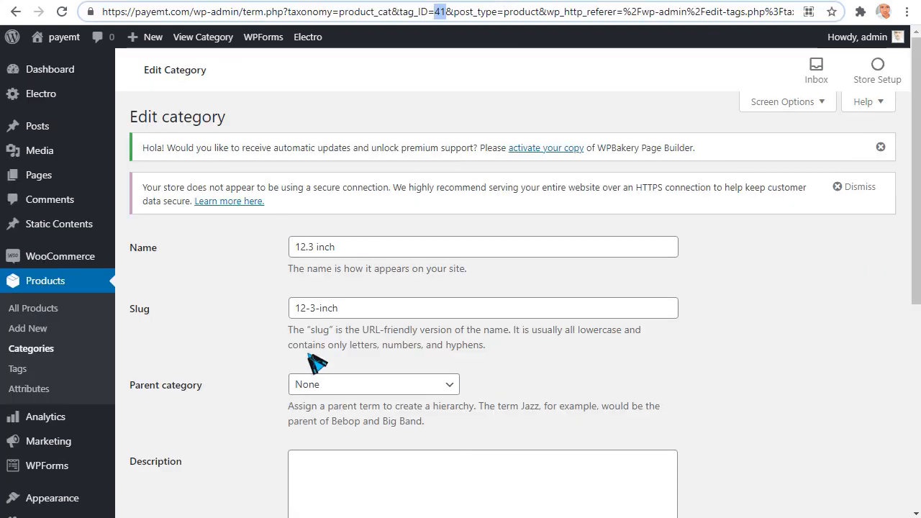
left_click_drag(344, 310, 295, 309)
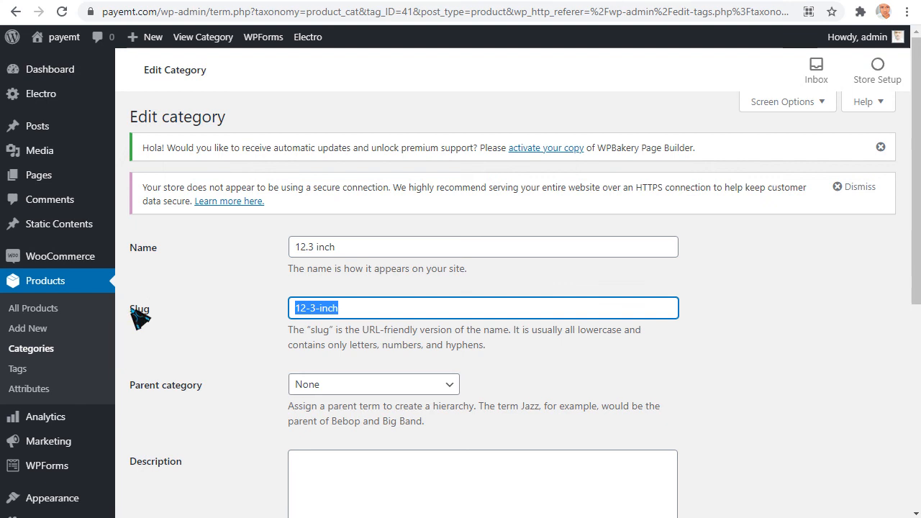
right_click(317, 317)
left_click(361, 358)
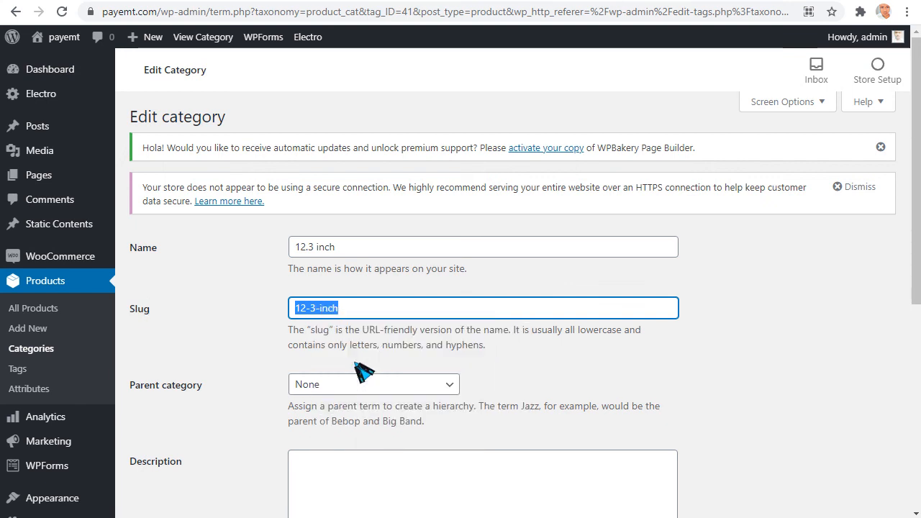
left_click(432, 2)
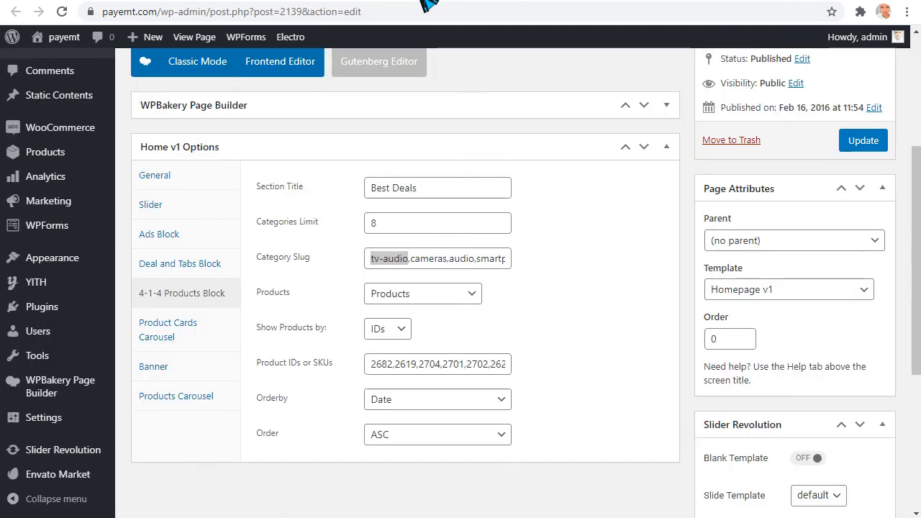
right_click(396, 260)
left_click(427, 323)
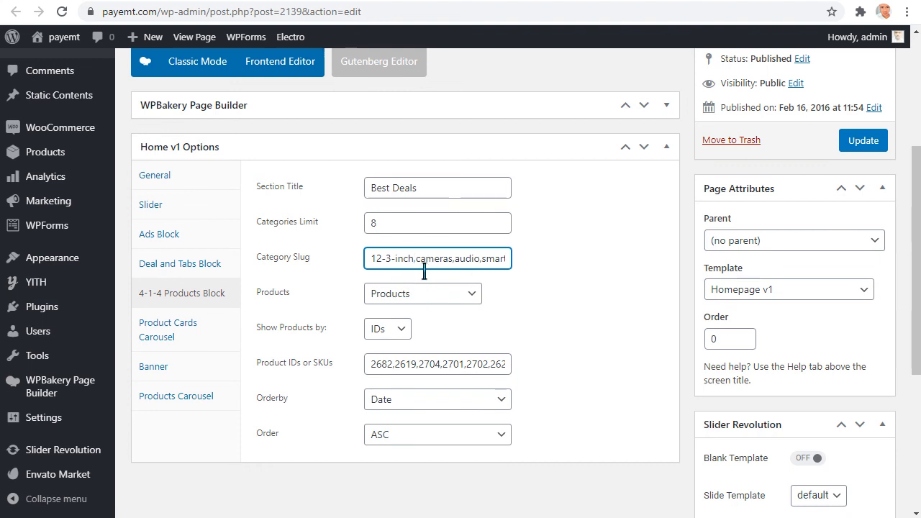